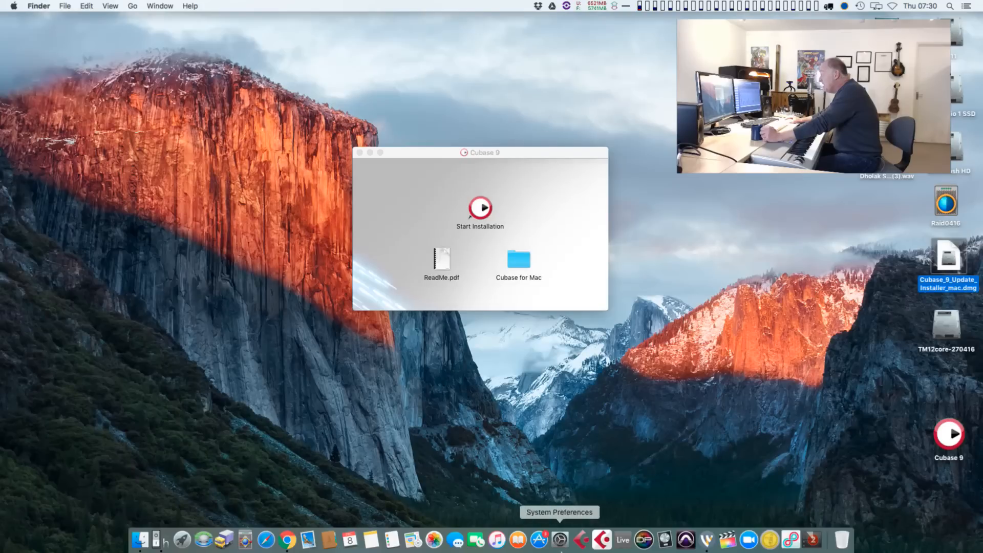
- Launch Cubase and look through the news and recent projects in the Steinberg Hub
click(602, 539)
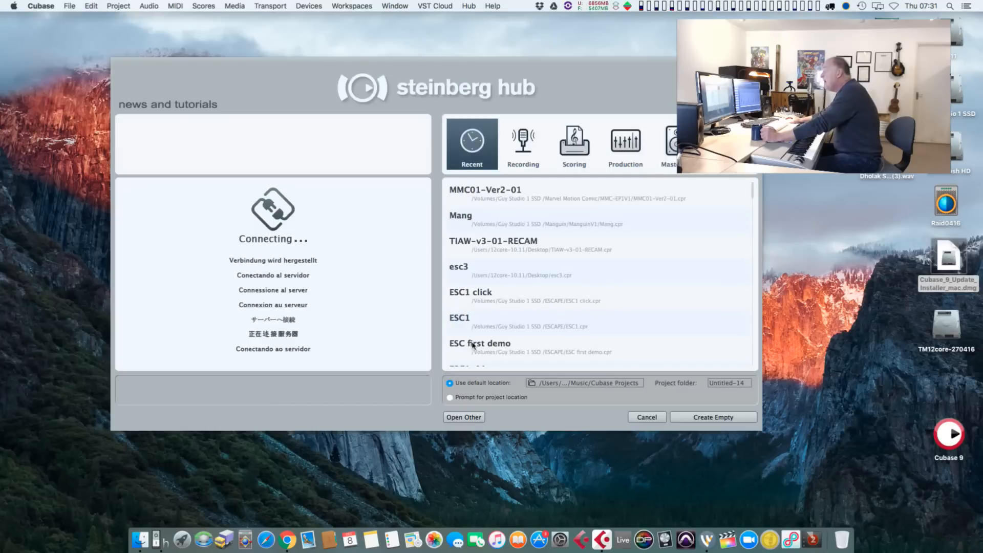
mouse_move(538, 81)
mouse_down()
mouse_move(524, 64)
mouse_move(537, 79)
mouse_up()
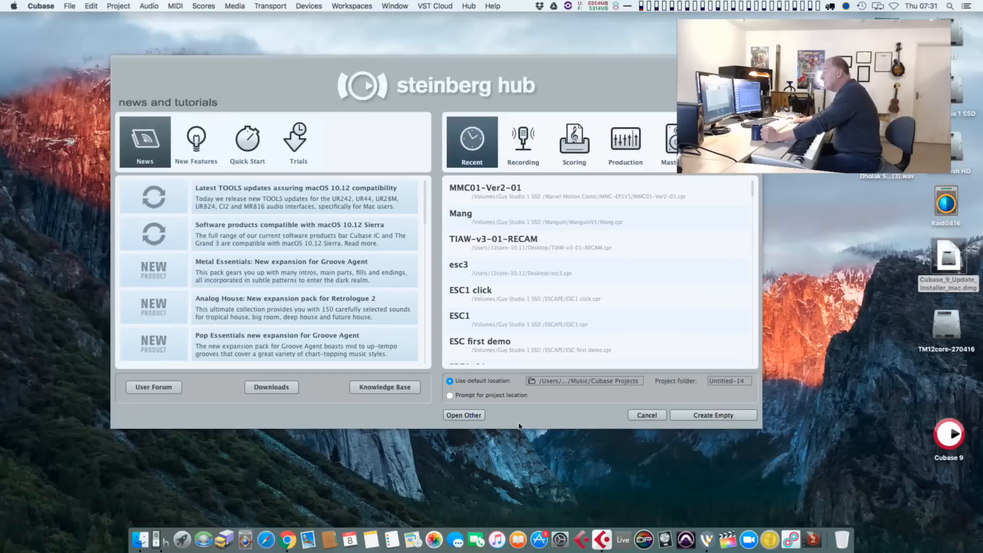
scroll(501, 283, down, 1)
scroll(500, 283, down, 3)
scroll(501, 283, up, 4)
scroll(501, 283, down, 4)
scroll(501, 283, up, 4)
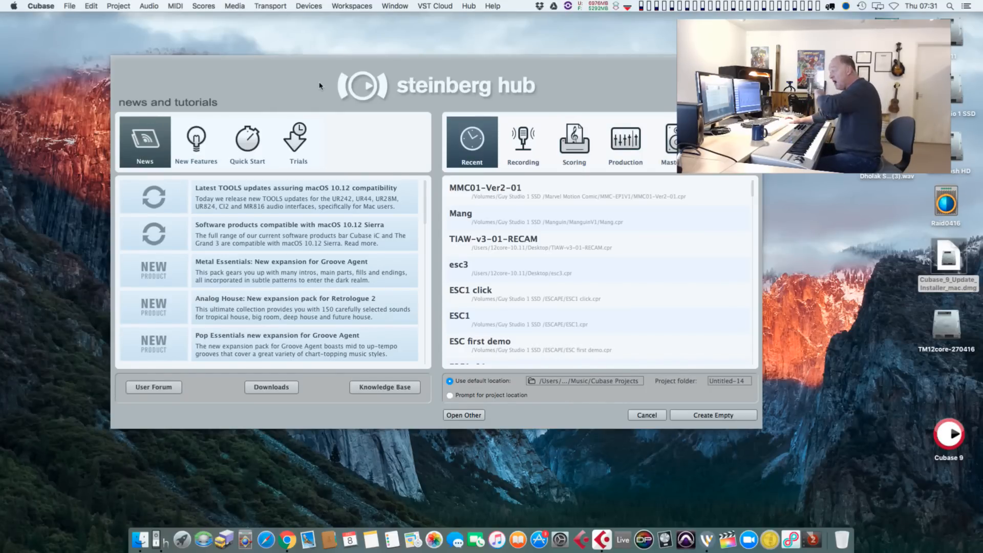
drag(323, 90, 337, 94)
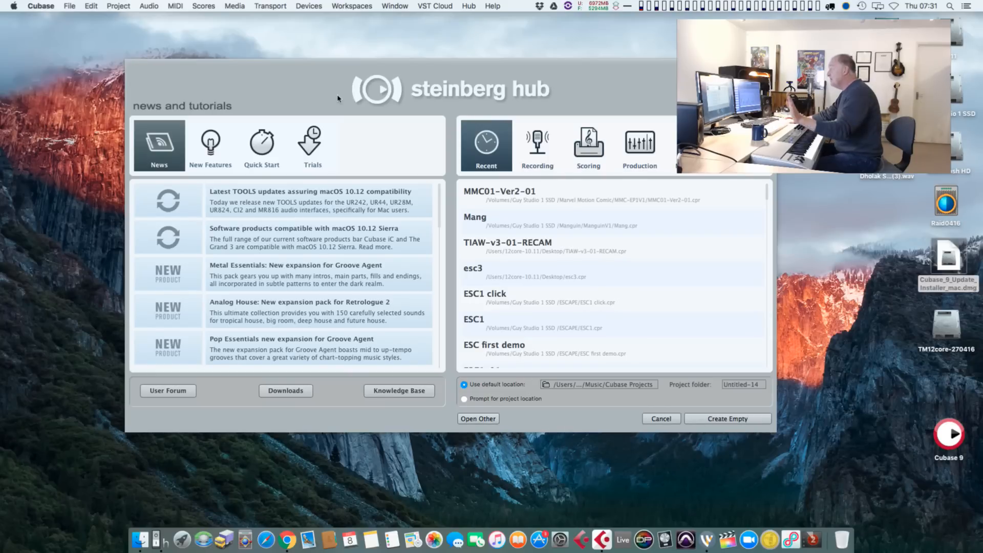
drag(308, 95, 293, 104)
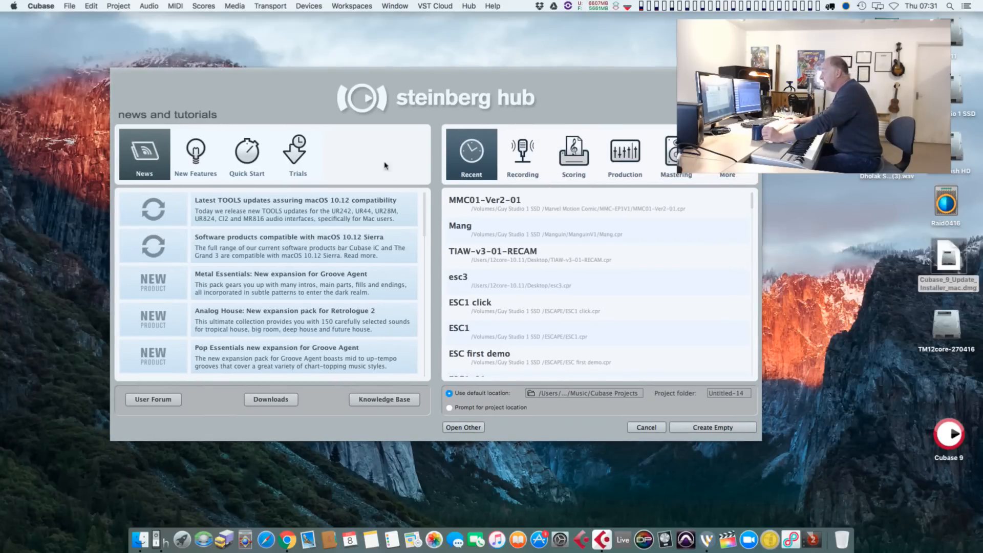
- Open the recent project MMC01-Ver2-01 and dismiss the missing plug-in warning
click(542, 207)
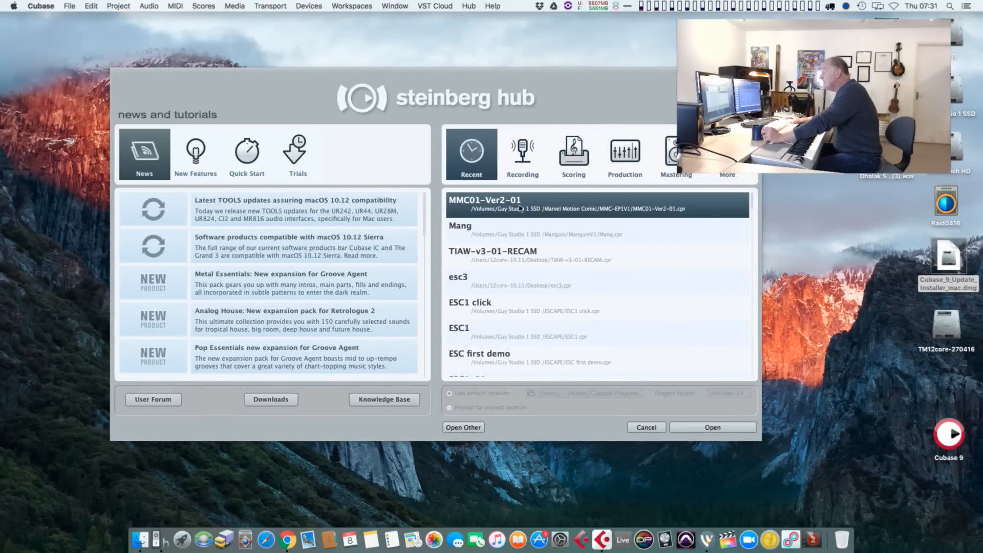
double_click(495, 207)
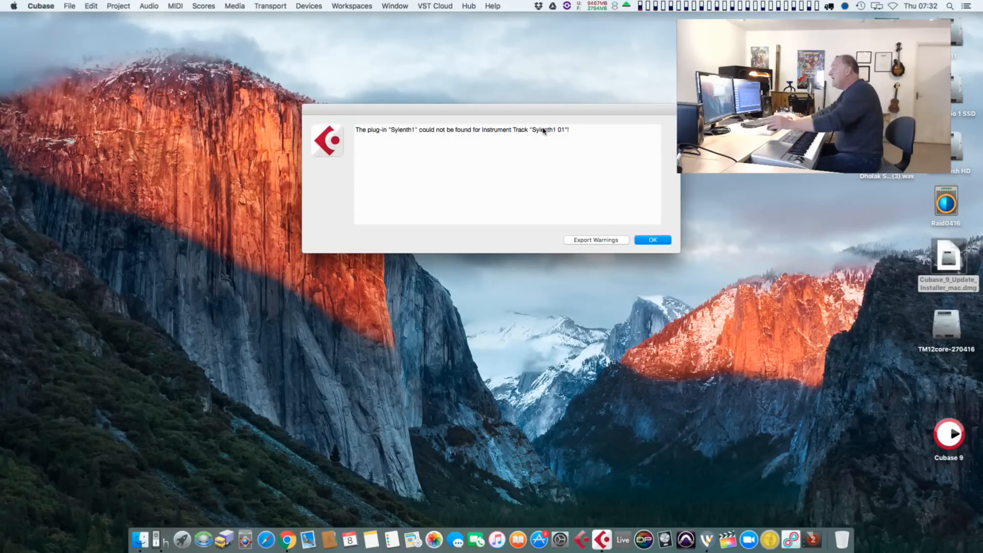
drag(456, 112, 419, 115)
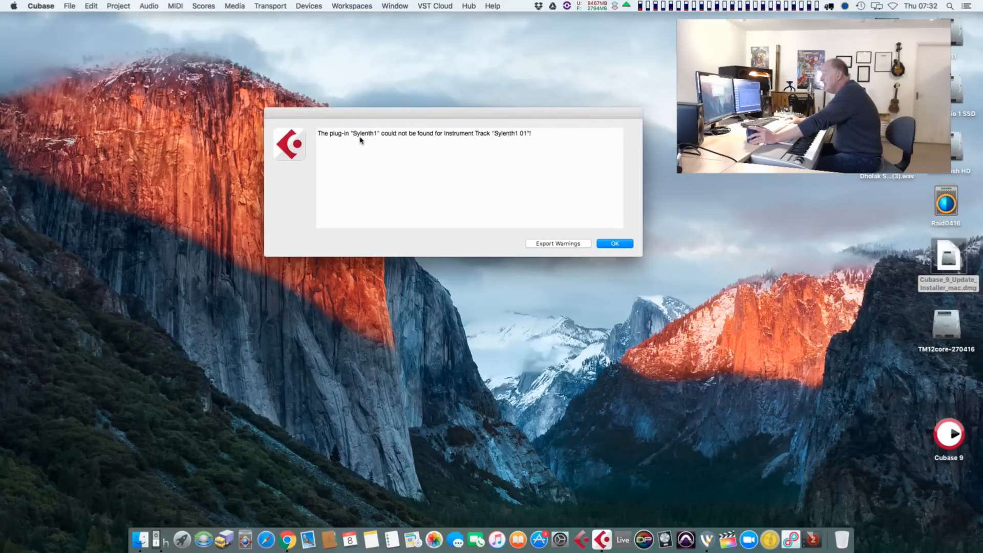
click(616, 244)
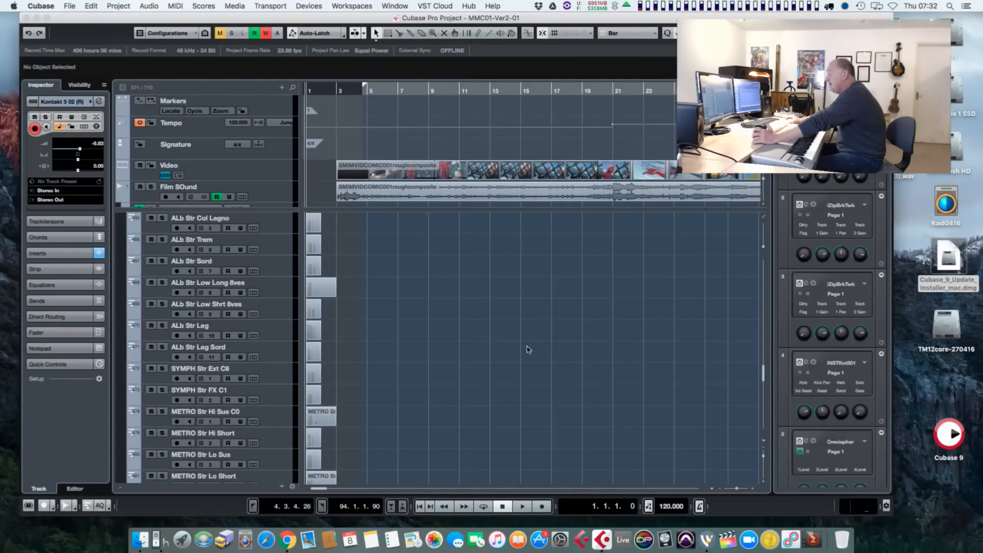
- Play the project briefly from bar 6 and mute the Film SOund track
click(387, 93)
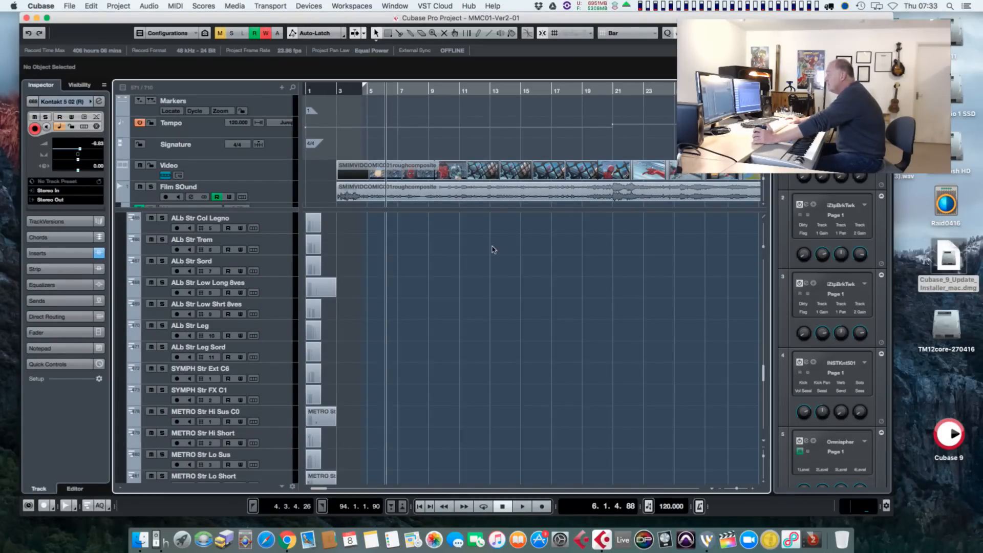
scroll(439, 285, down, 2)
scroll(438, 285, down, 15)
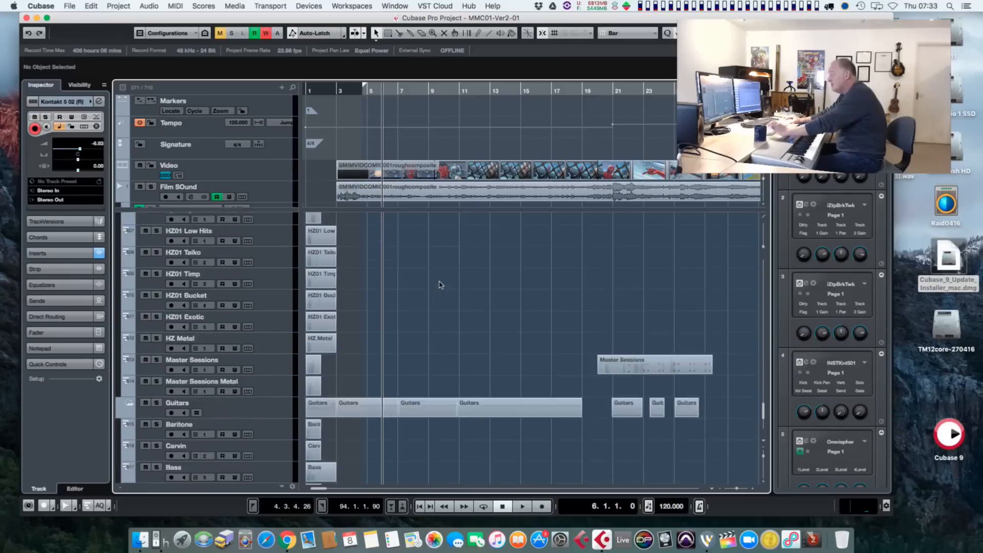
scroll(439, 285, down, 3)
key(space)
scroll(439, 285, down, 10)
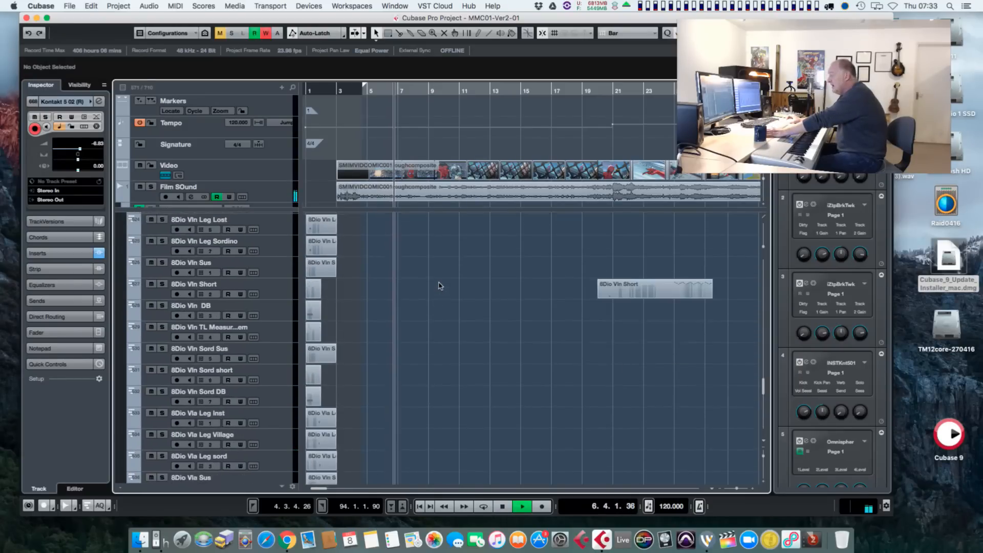
click(139, 188)
key(space)
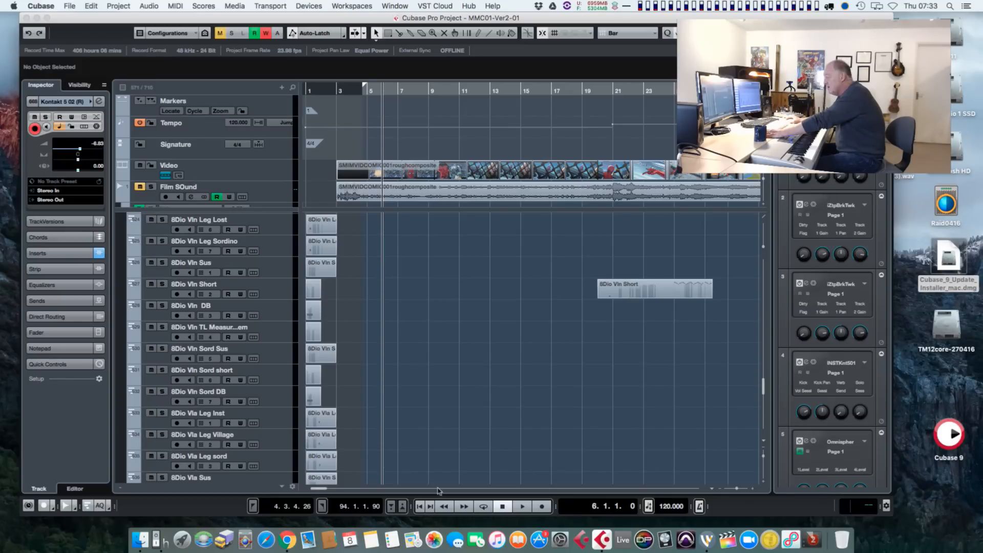
- Open the 8Dio CB Short C5 part at bar 20 in the lower zone's key editor and make the editor taller
scroll(457, 393, down, 1)
scroll(457, 393, down, 20)
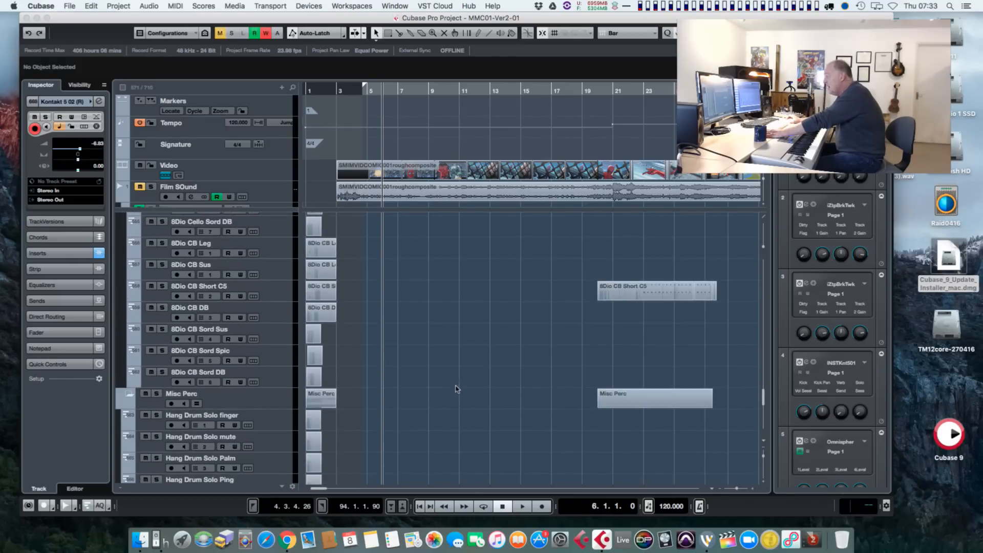
click(650, 293)
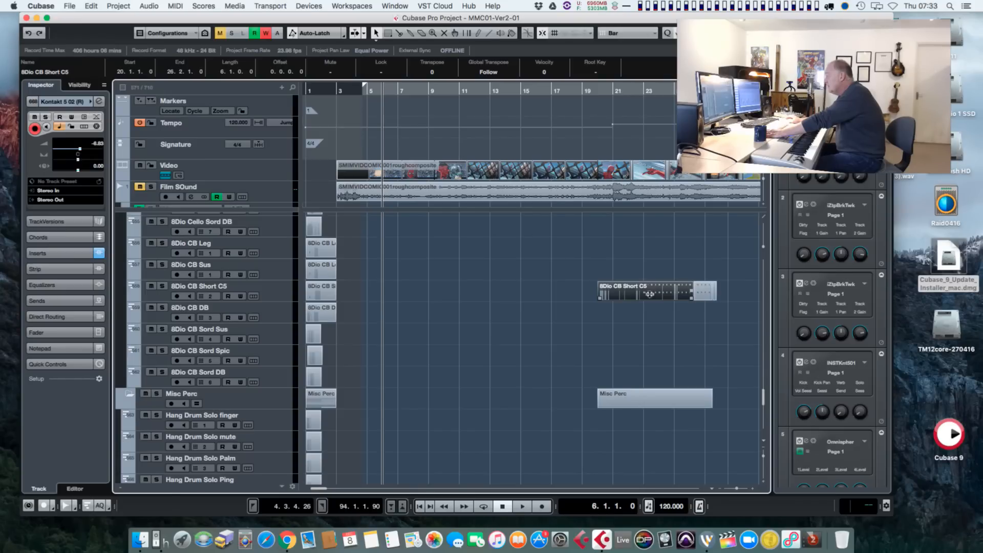
double_click(649, 294)
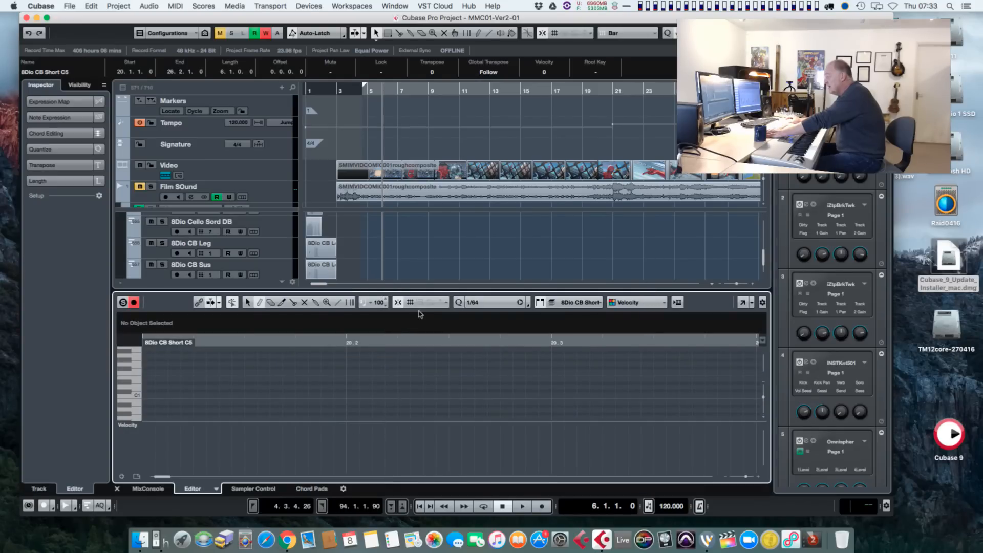
drag(430, 294, 446, 222)
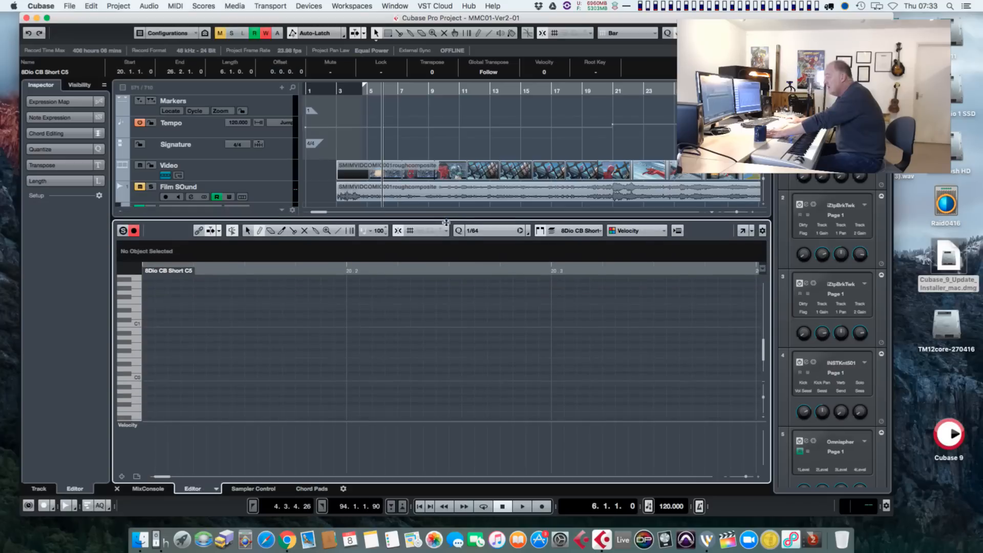
- Play the project from bar 6 while widening the key editor's time range to include the 8Dio CB Short C5 notes
key(space)
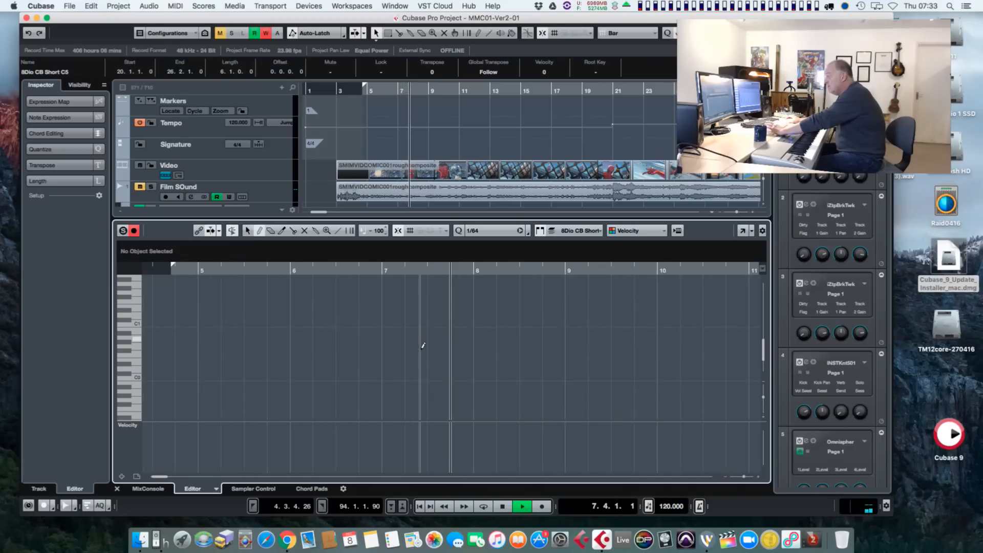
key(g)
key(g)
key(g)
key(g)
key(g)
key(g)
key(g)
key(g)
key(g)
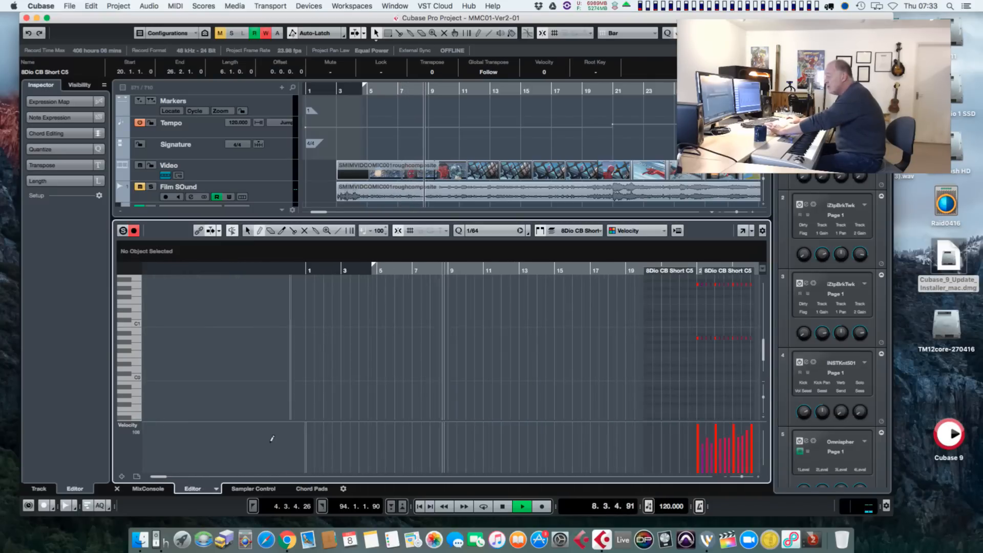
key(space)
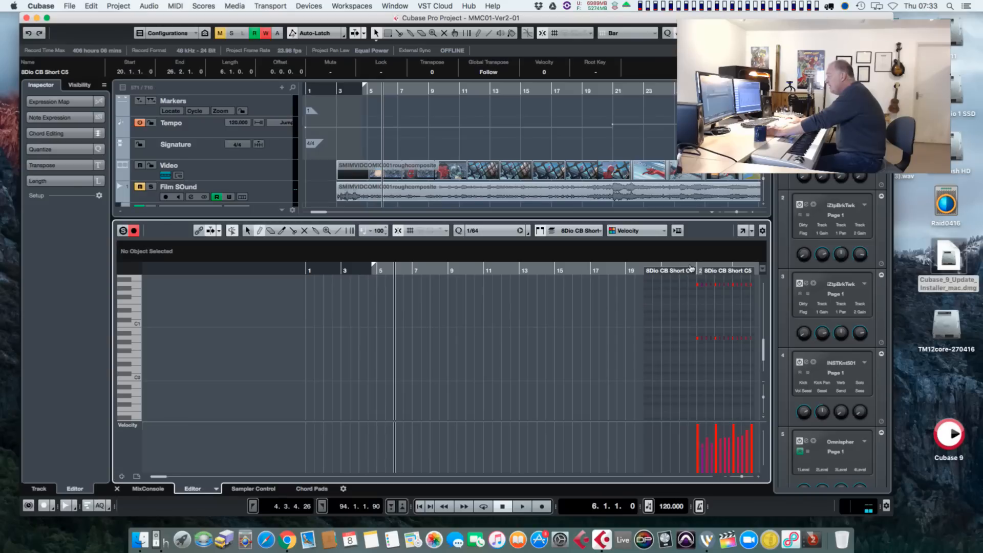
- Play the 8Dio CB Short C5 part from late in bar 22 and examine its notes and velocities up close
click(690, 271)
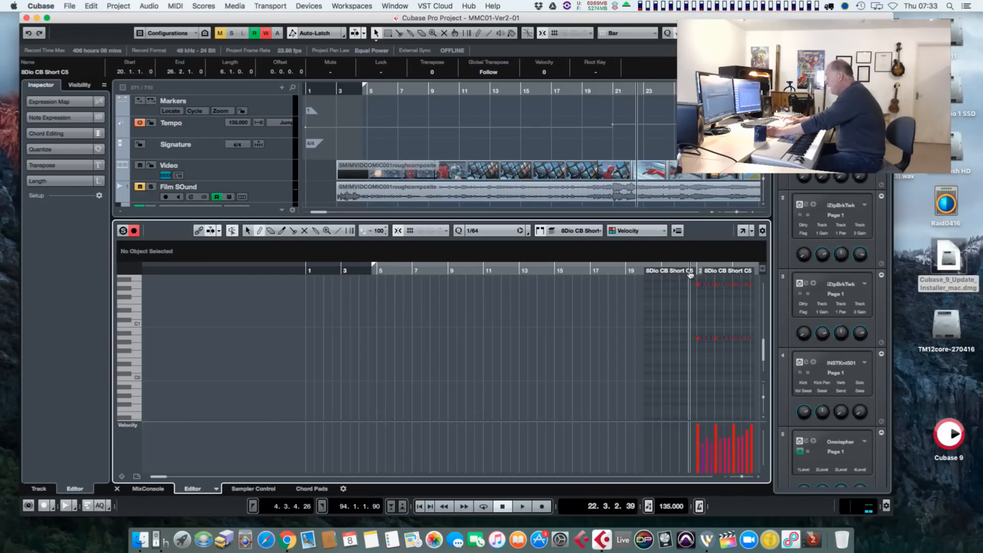
key(space)
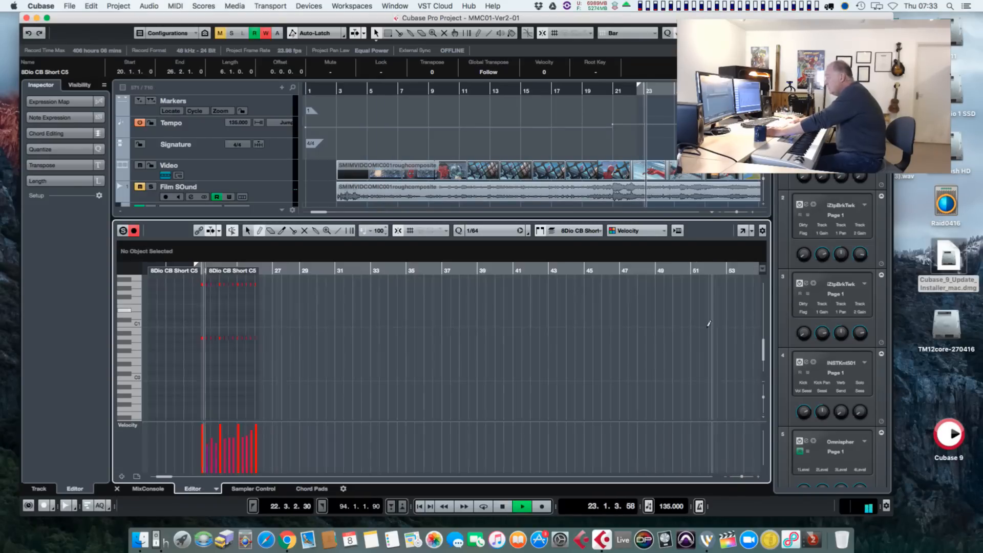
key(space)
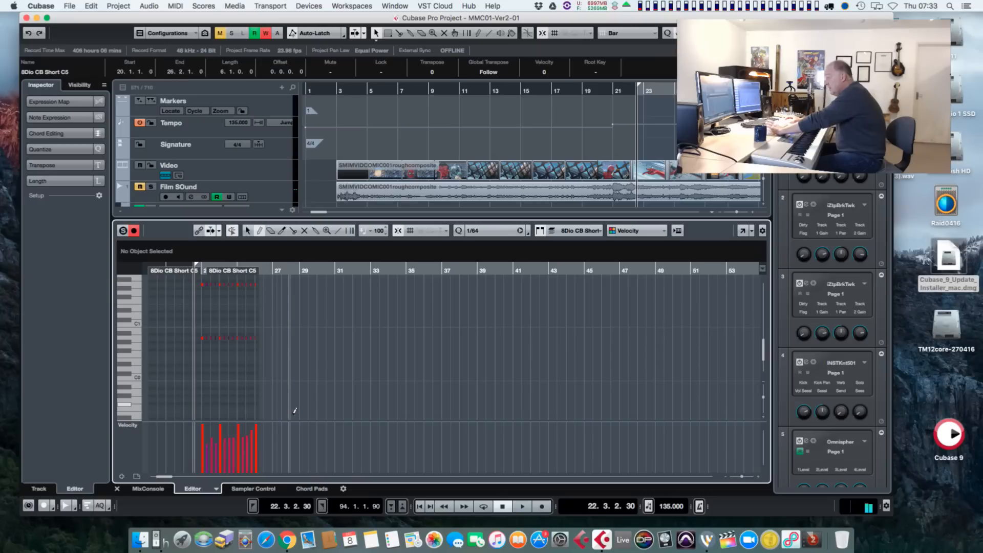
key(h)
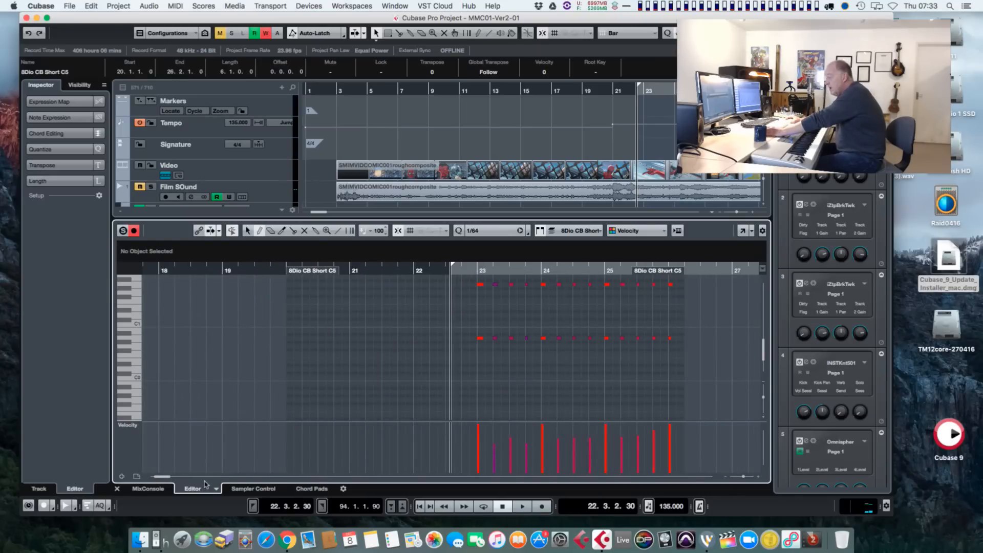
- Show the MixConsole in the lower zone and try different heights for it, ending with a shorter mixer
click(148, 489)
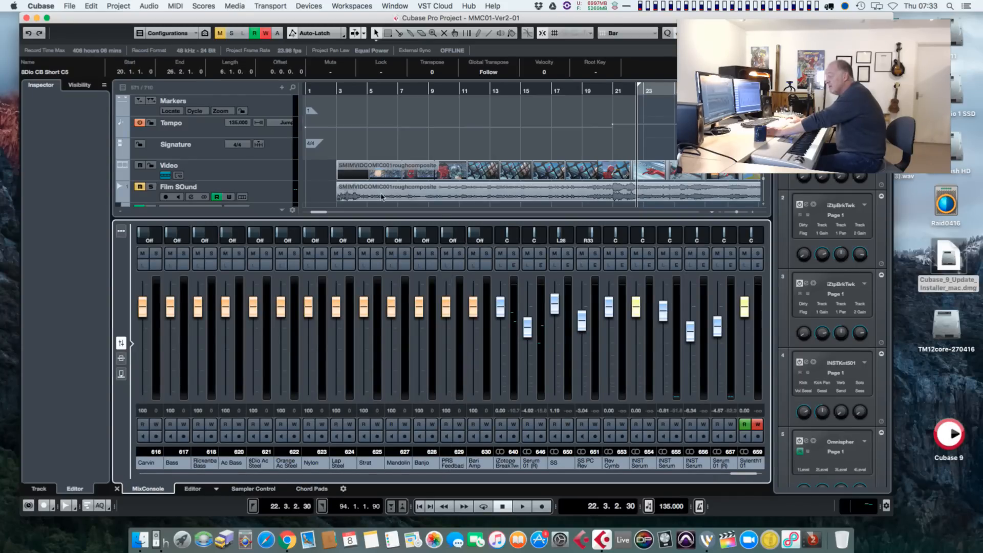
drag(458, 301, 477, 411)
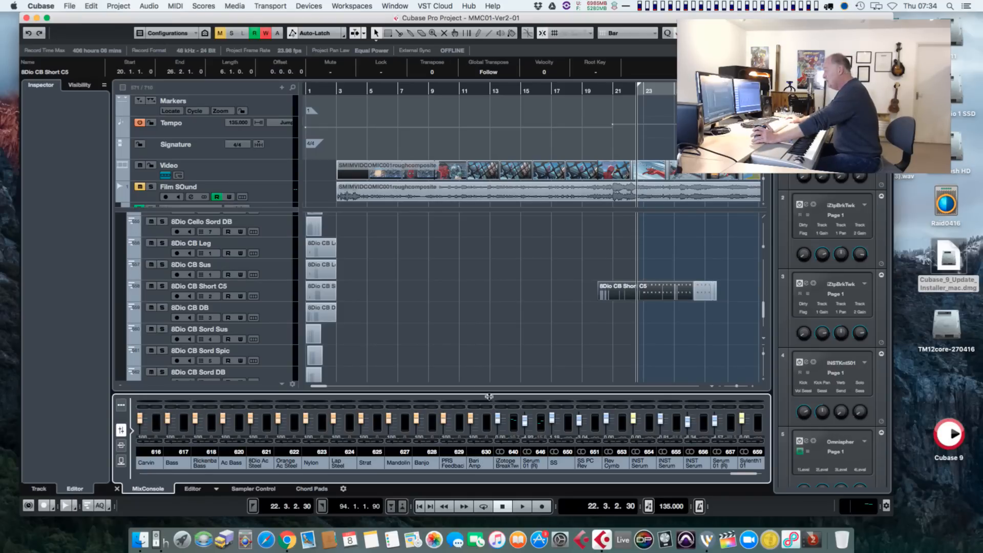
drag(490, 396, 490, 270)
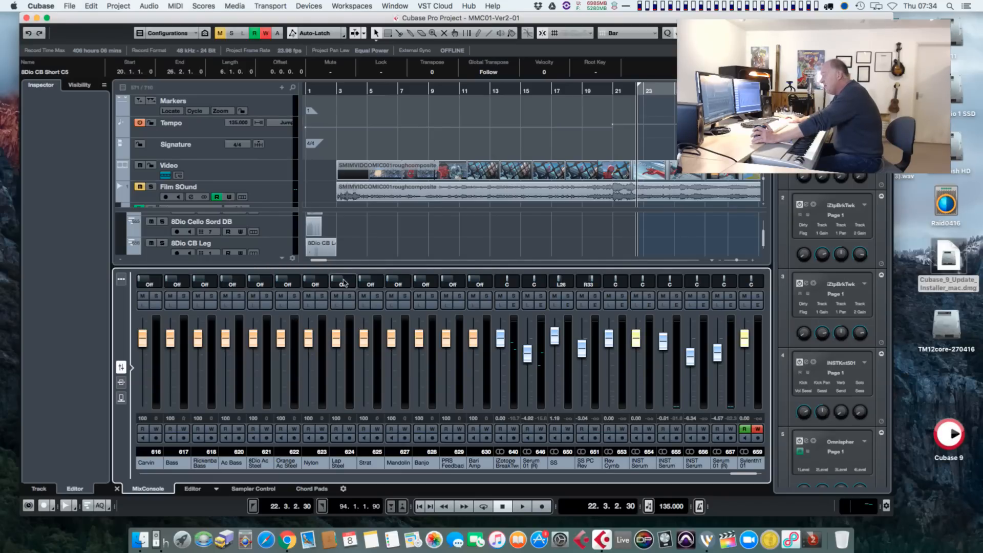
drag(412, 271, 420, 368)
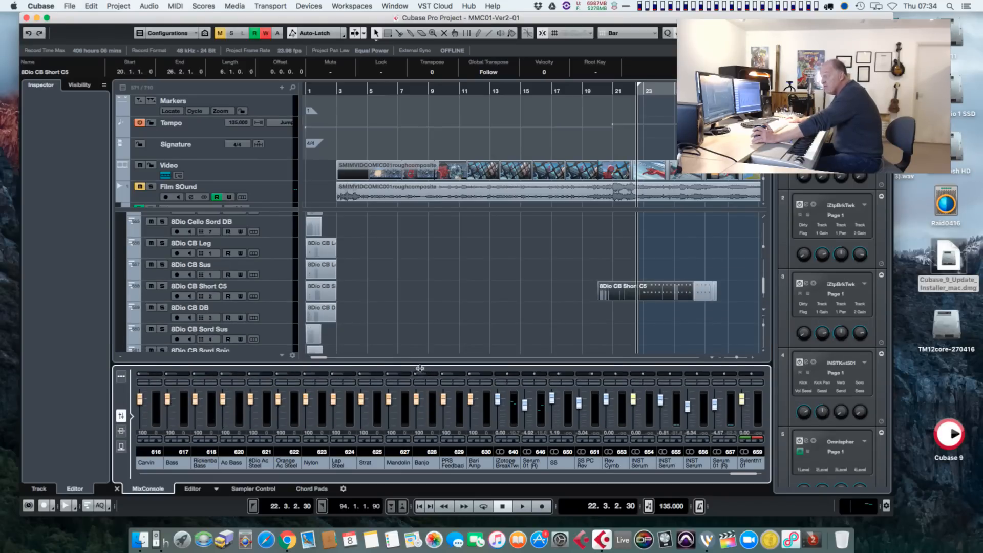
- Switch the lower zone back to the key editor, try it at different heights, and close the lower zone
click(194, 489)
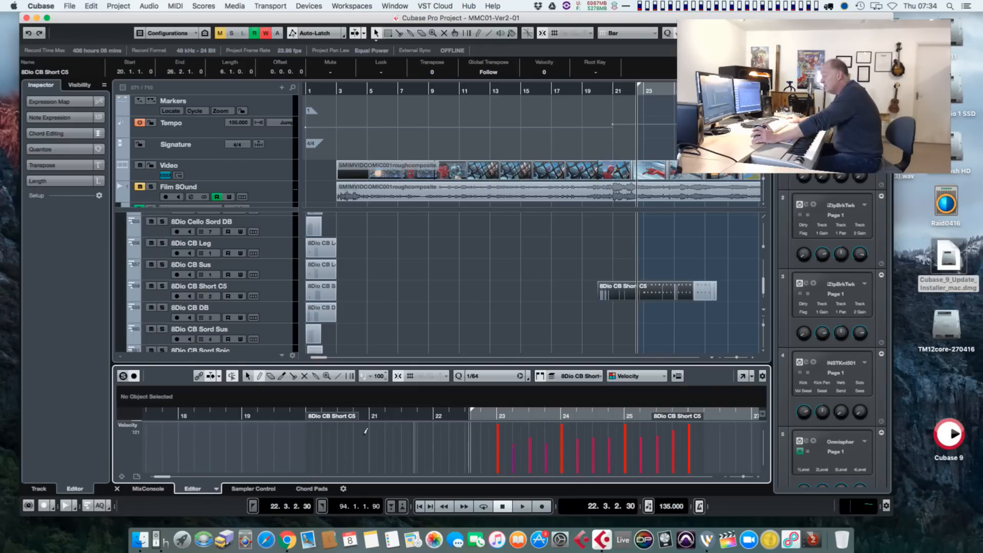
drag(439, 368, 454, 326)
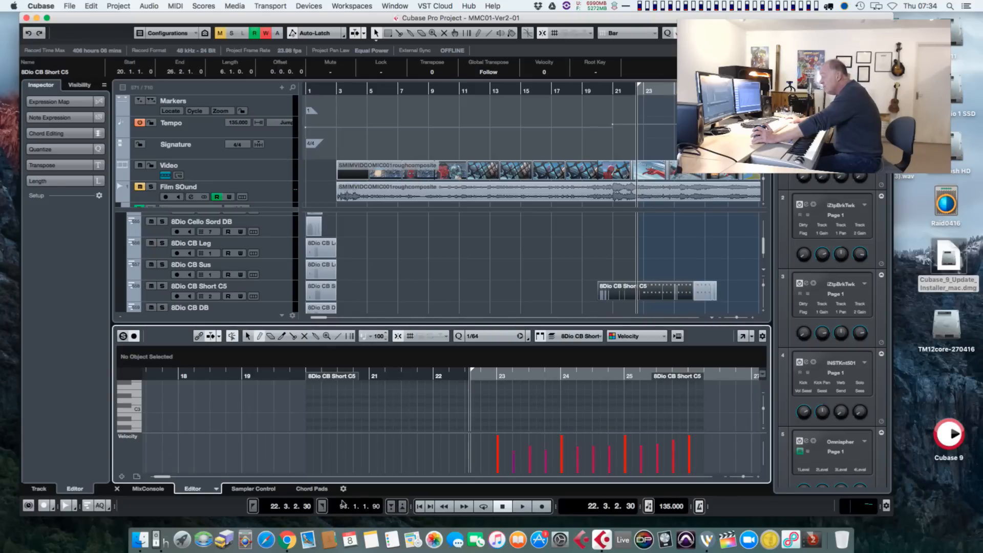
drag(411, 519, 536, 515)
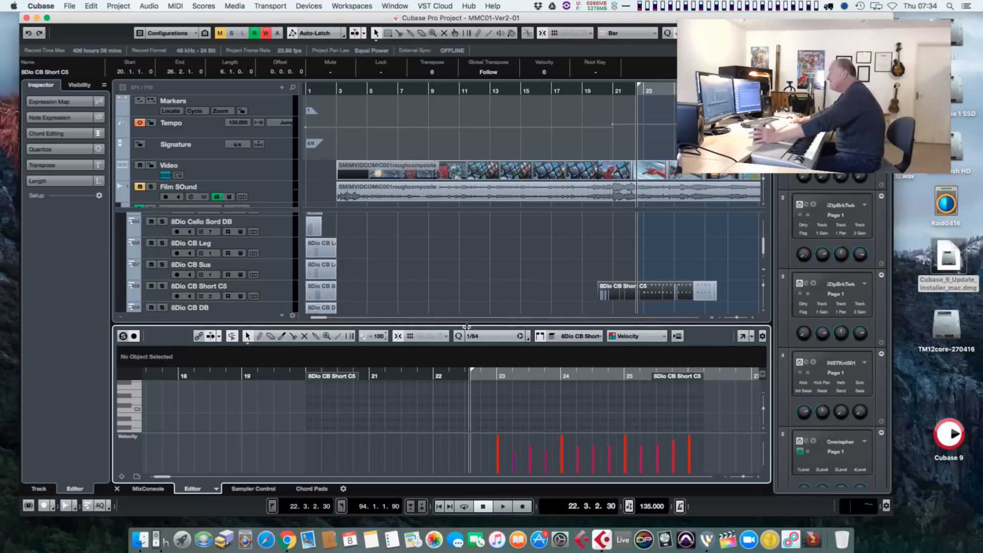
drag(528, 328, 527, 375)
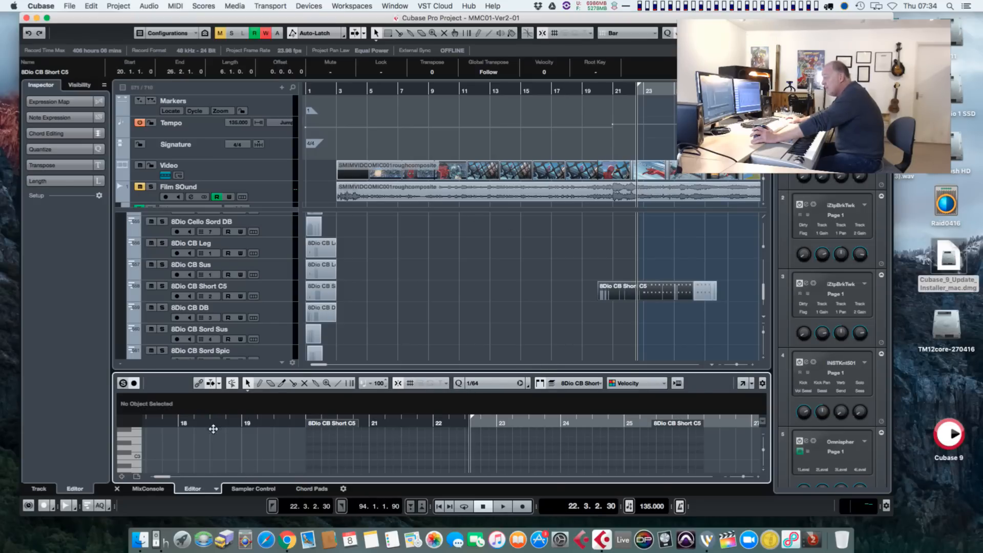
click(117, 489)
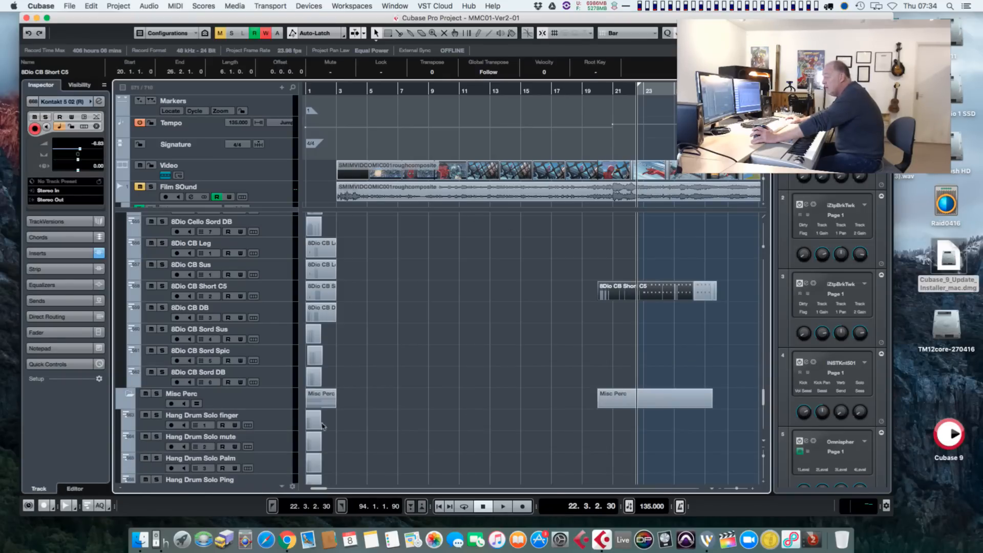
- Set the left locator to 200.1.1.0 and move the project cursor to it
double_click(295, 508)
text(200)
key(Tab)
text(1)
key(Tab)
text(0)
key(Tab)
text(0)
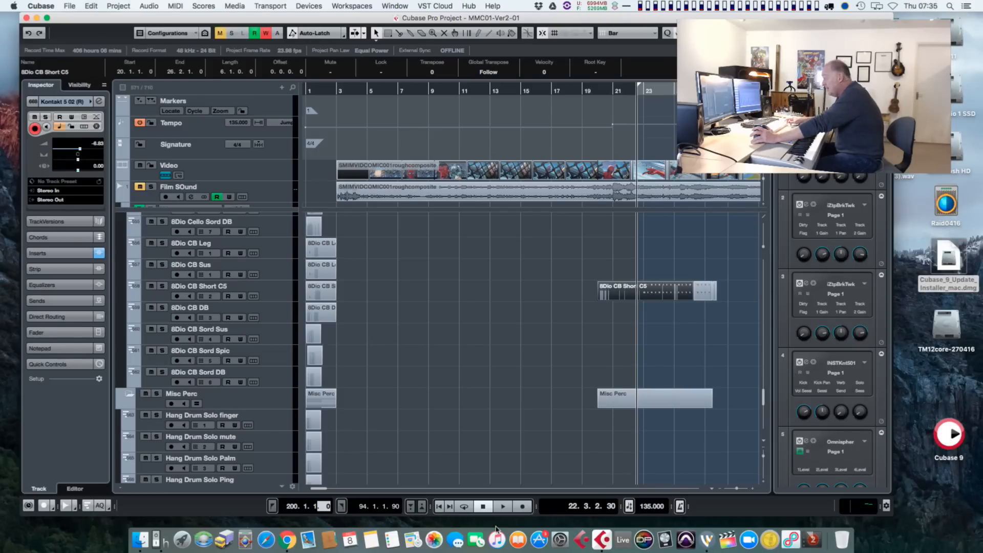
key(Return)
key(KP_1)
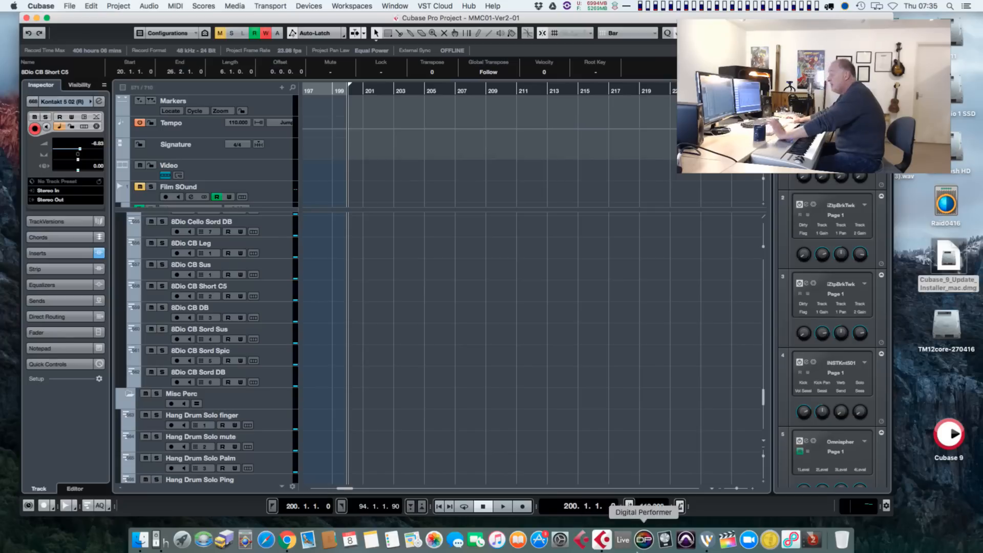
- Add one sampler track after the Kontakt 5 02 (R) track and name it with the presenter's first name
scroll(291, 408, down, 20)
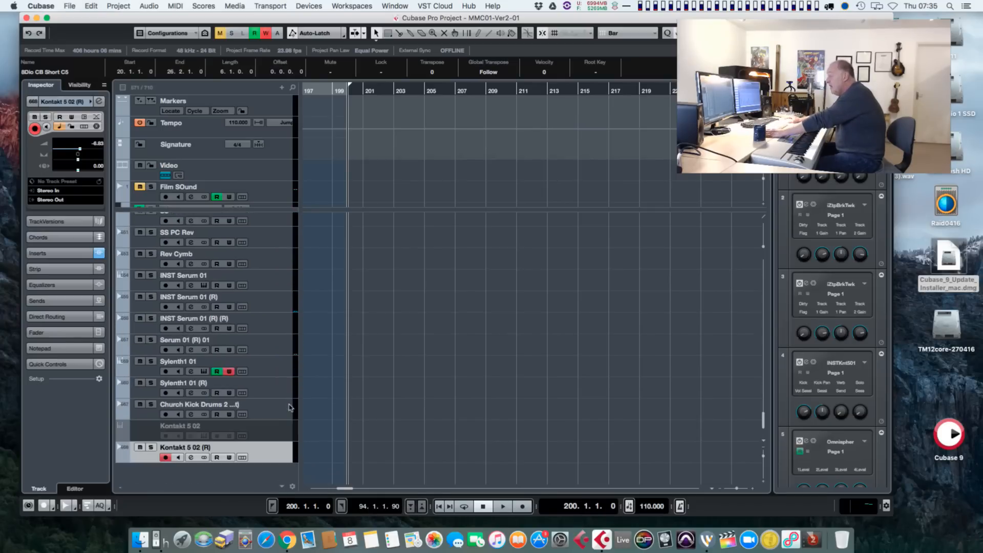
right_click(271, 452)
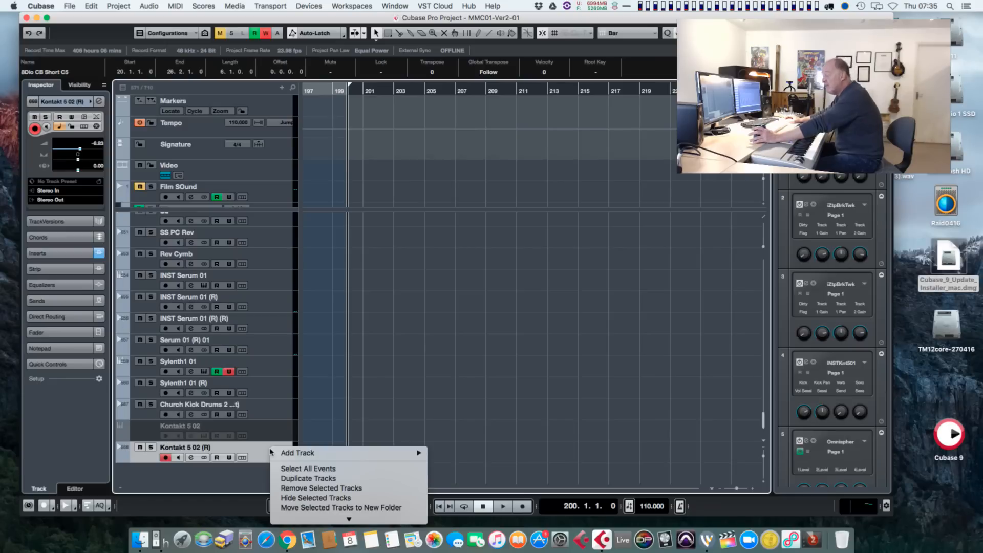
mouse_move(292, 456)
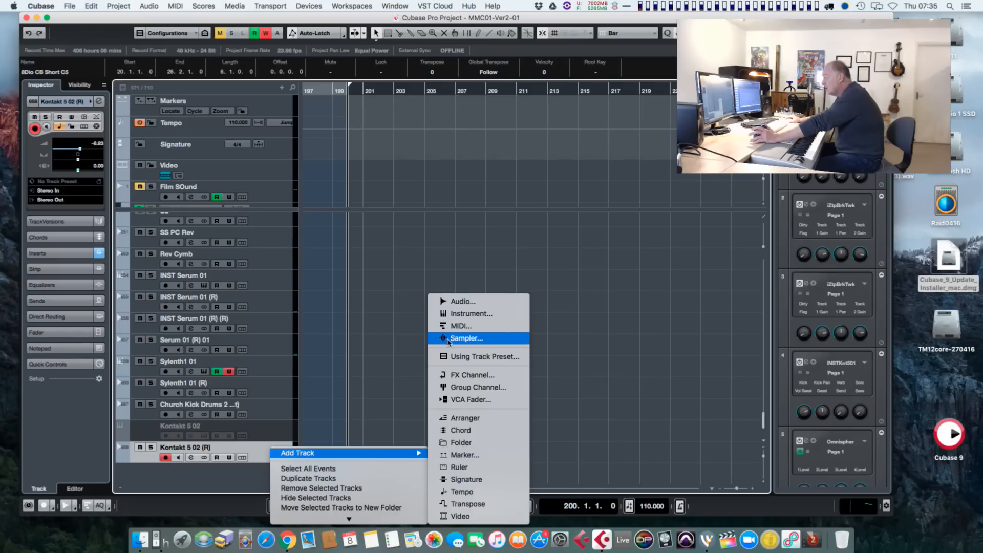
click(458, 339)
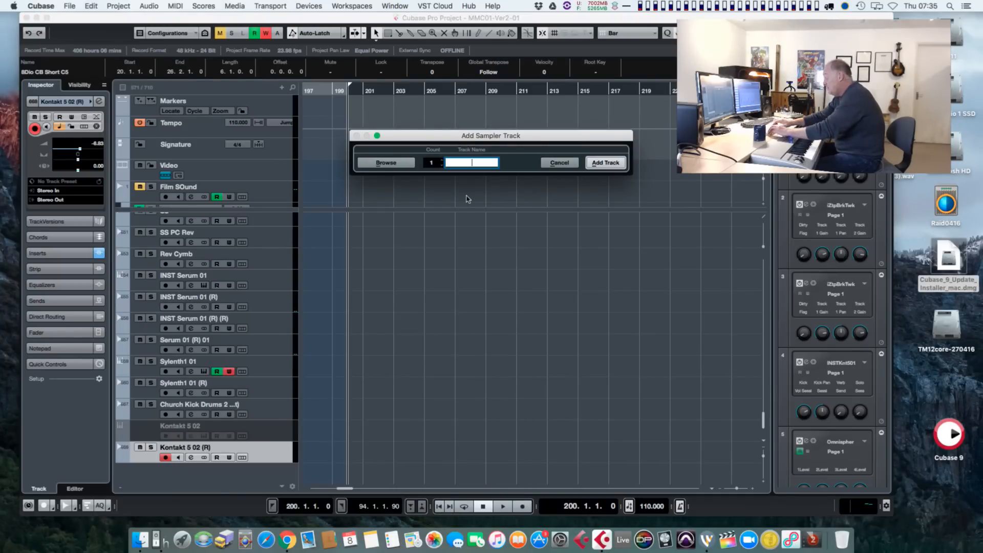
text(Tony)
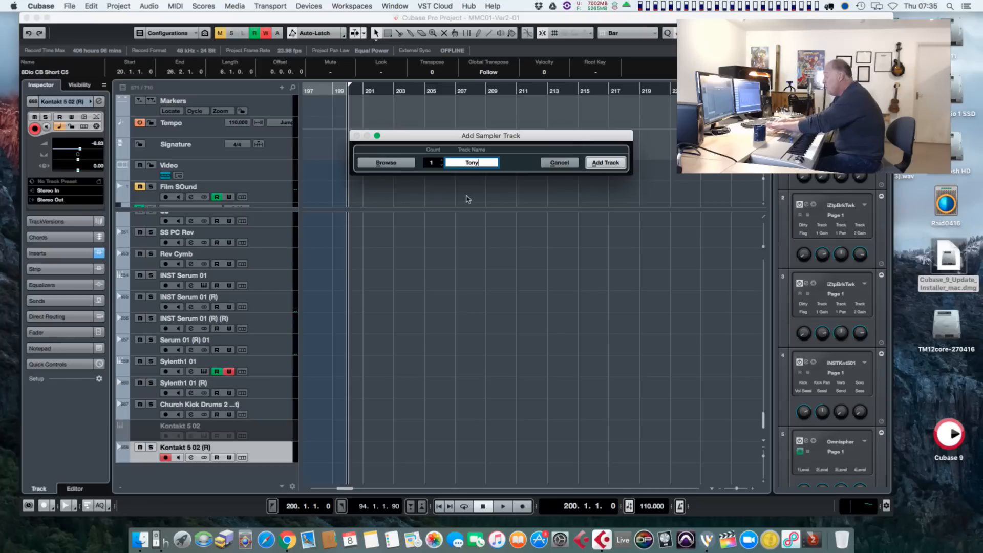
click(608, 168)
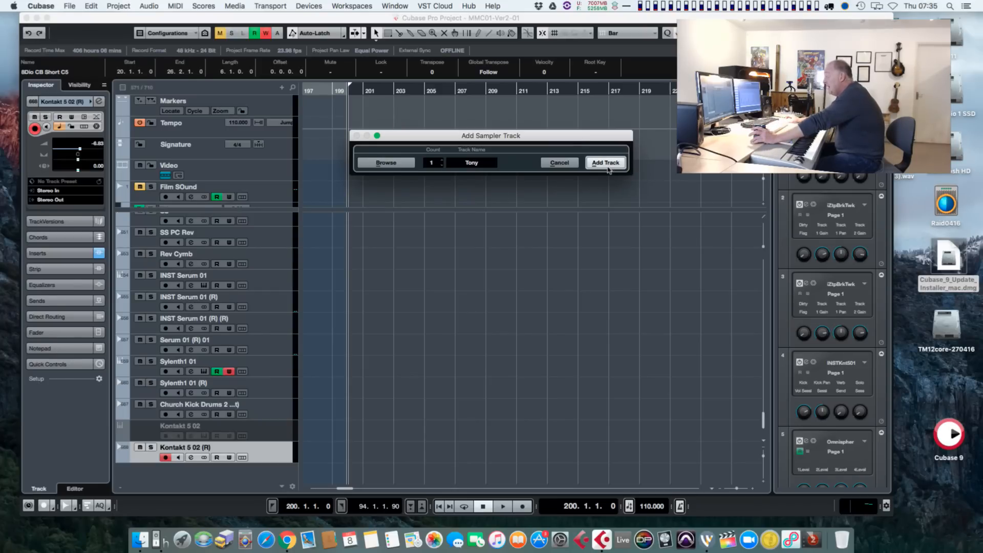
click(608, 169)
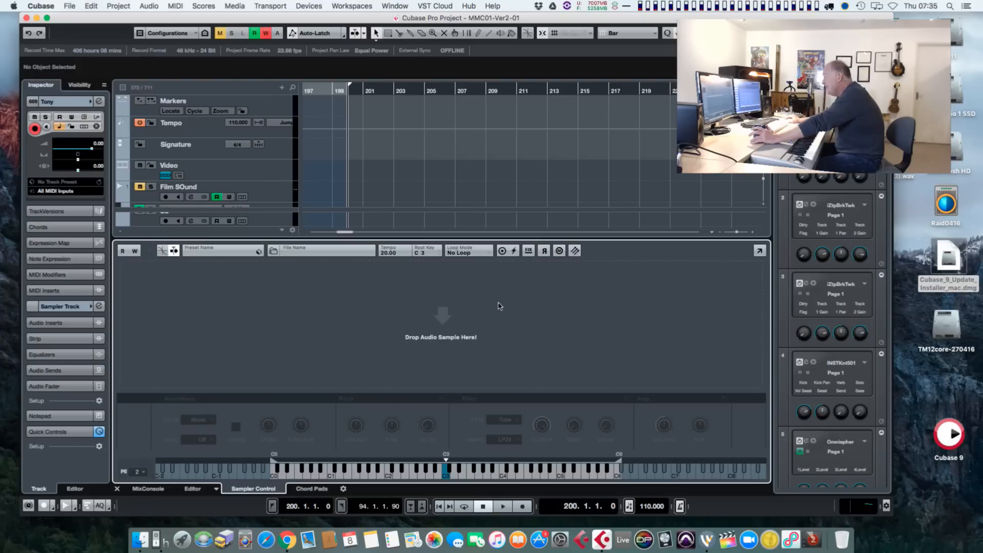
- Load the India Tech1-DholakSamples(3).wav file into Sampler Control and adjust the lower zone's height
drag(908, 172, 488, 315)
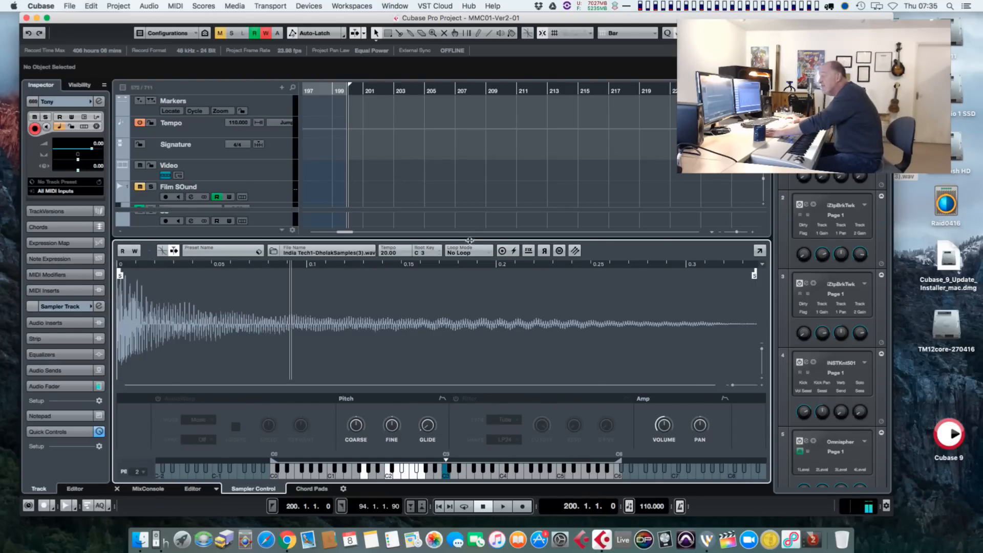
drag(470, 241, 481, 303)
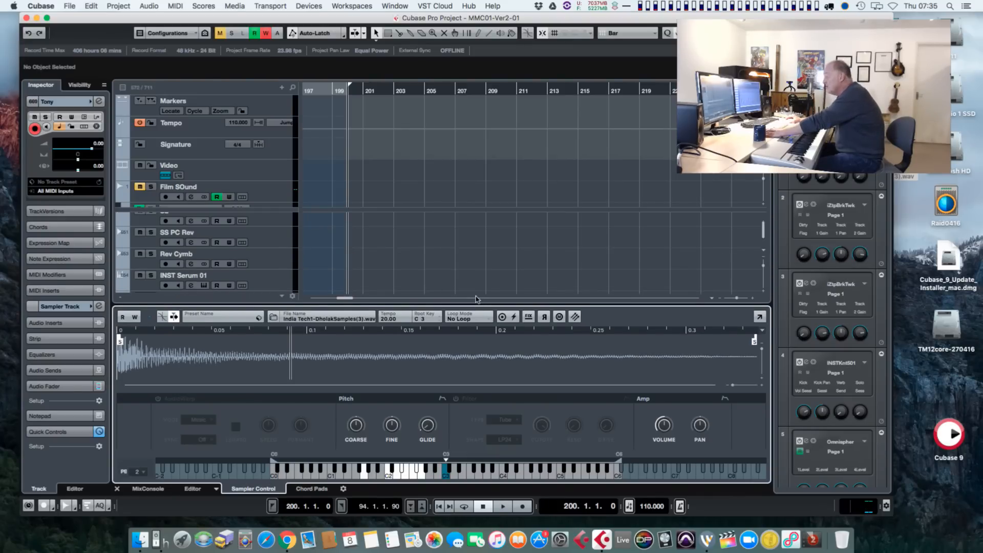
drag(476, 307, 475, 261)
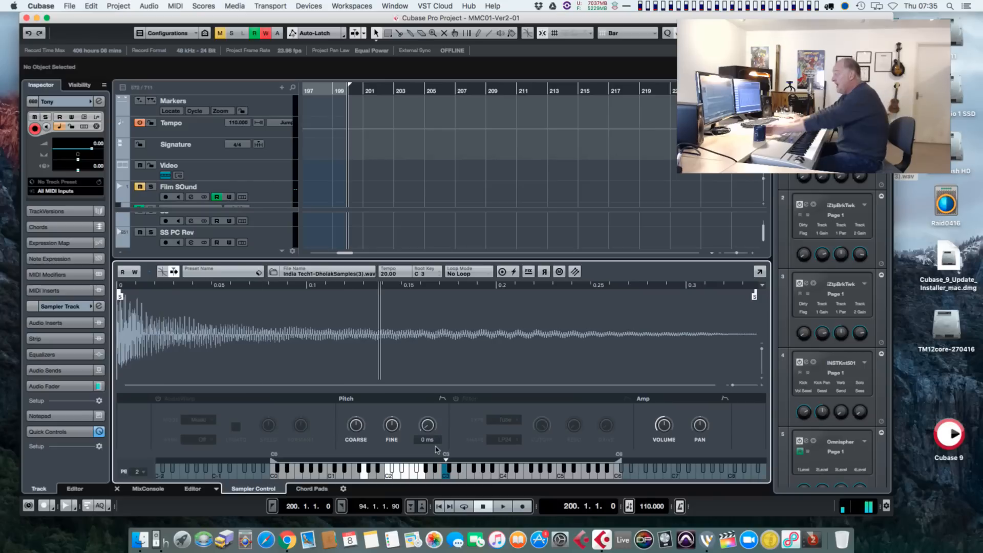
- Record a short MIDI part with the sampler track from bar 200, stop, and return to the left locator
key(KP_Multiply)
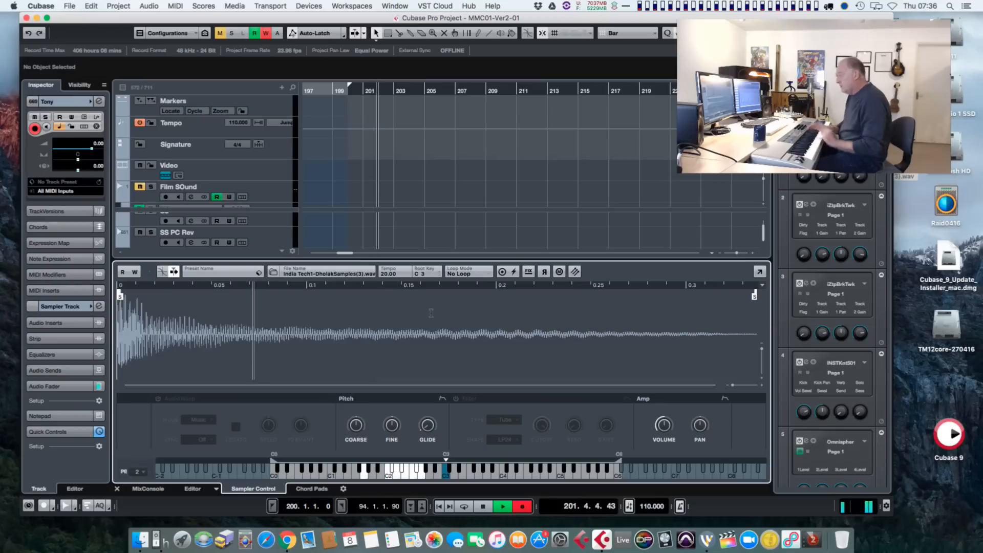
key(space)
key(KP_1)
- Open the newly recorded sampler part in the key editor and quantize all its notes to 1/64
scroll(423, 247, down, 10)
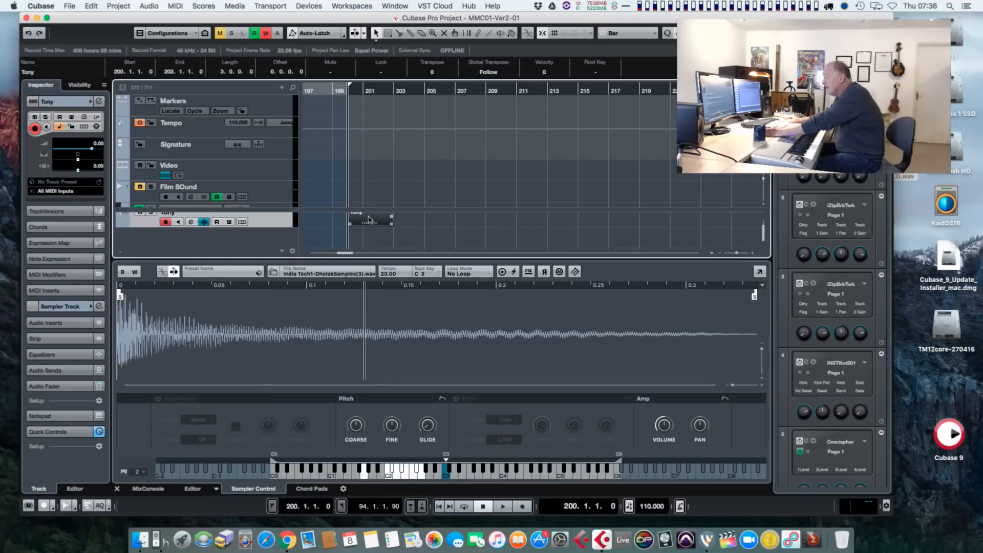
double_click(369, 219)
drag(183, 355, 287, 392)
key(q)
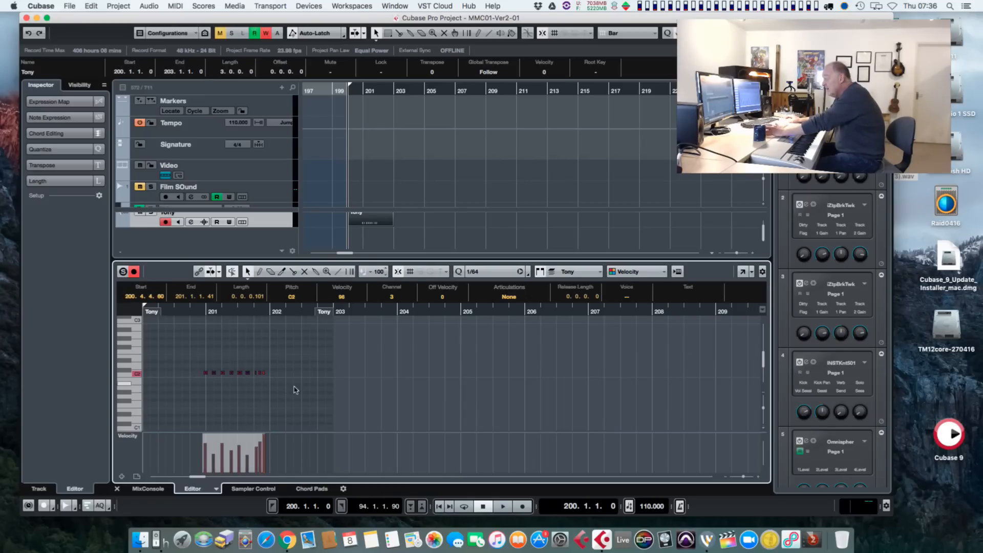
- Play the recorded part and draw a short C2 note just after bar 202 with the Draw tool
key(h)
key(h)
key(h)
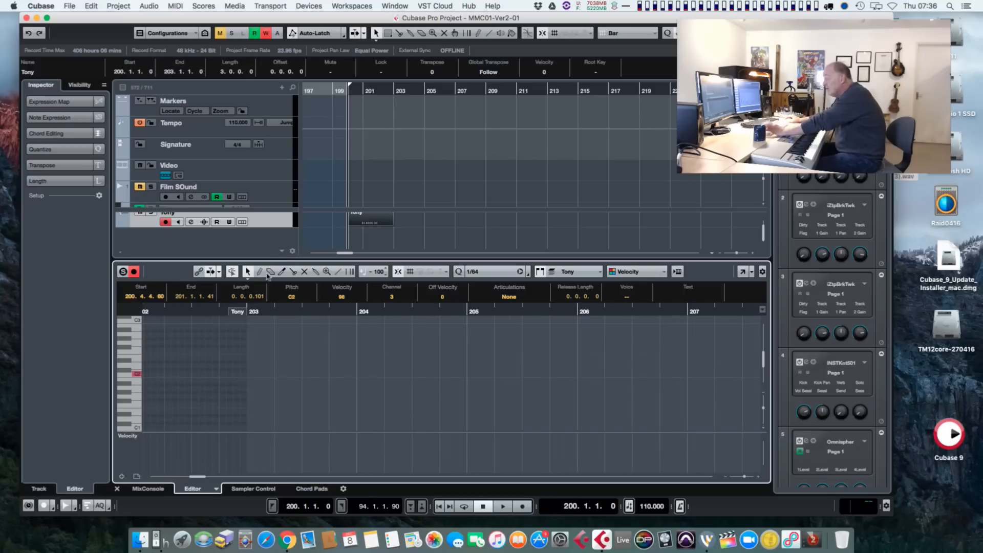
click(260, 273)
key(space)
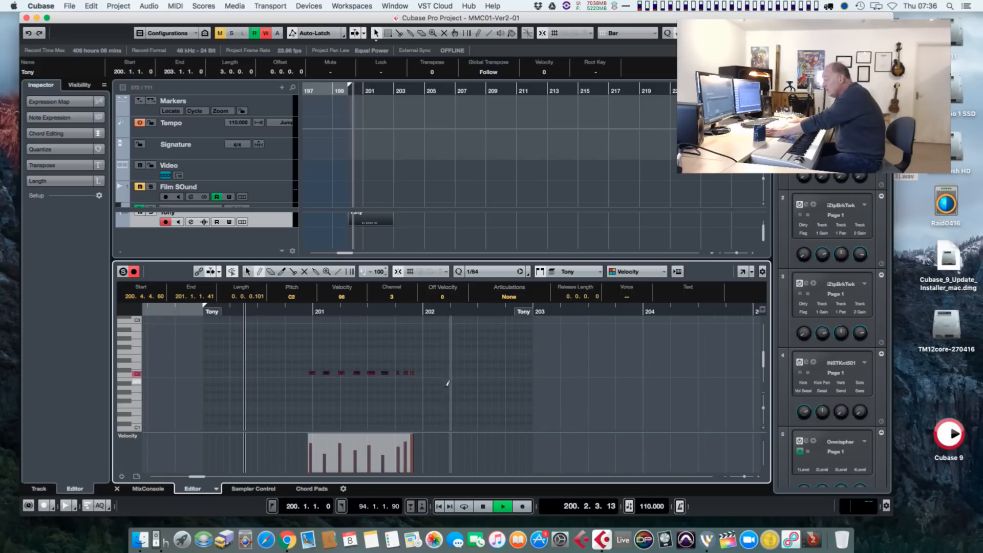
click(425, 374)
key(h)
key(h)
key(h)
key(space)
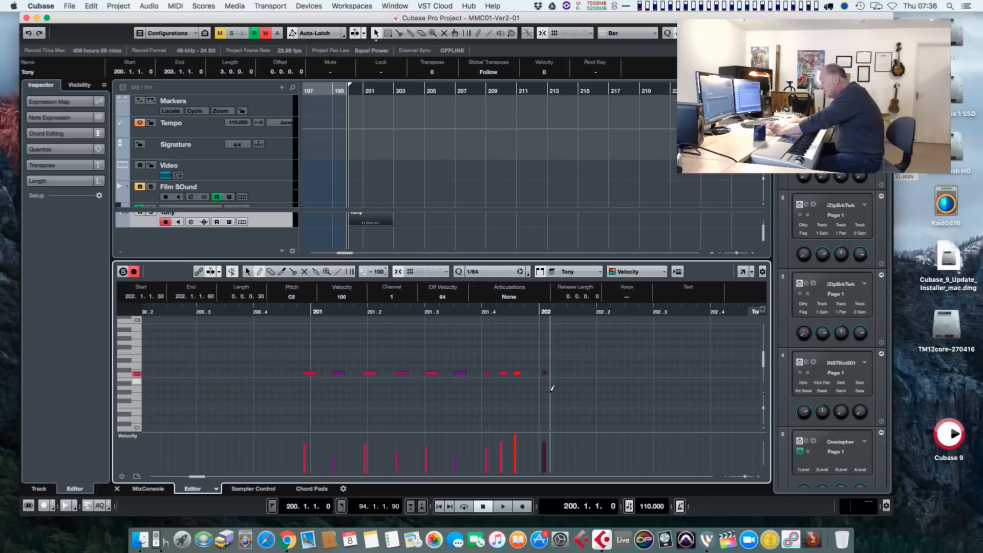
- Set the quantize value to 1/32 and delete the last four notes from beat 201.4 onward
scroll(472, 359, up, 2)
click(490, 272)
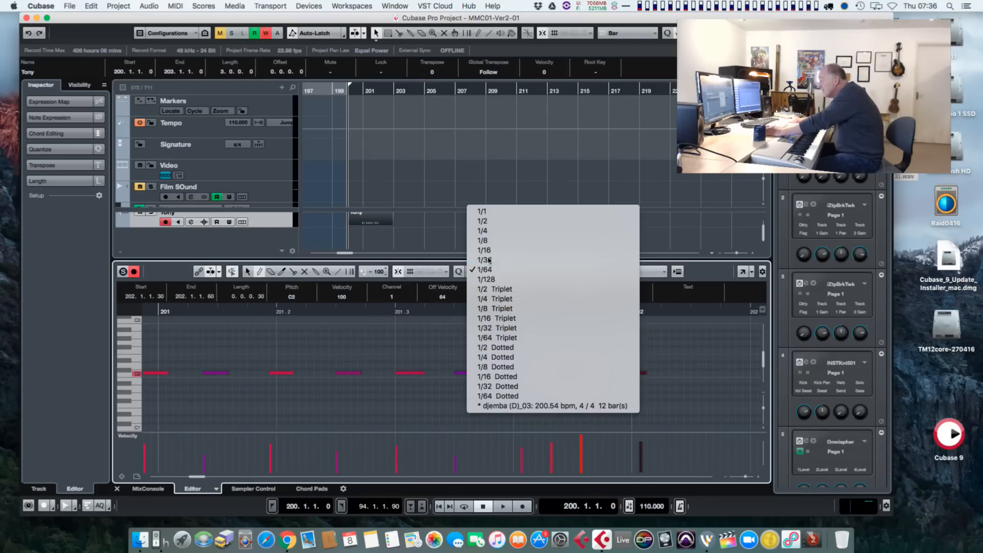
click(489, 260)
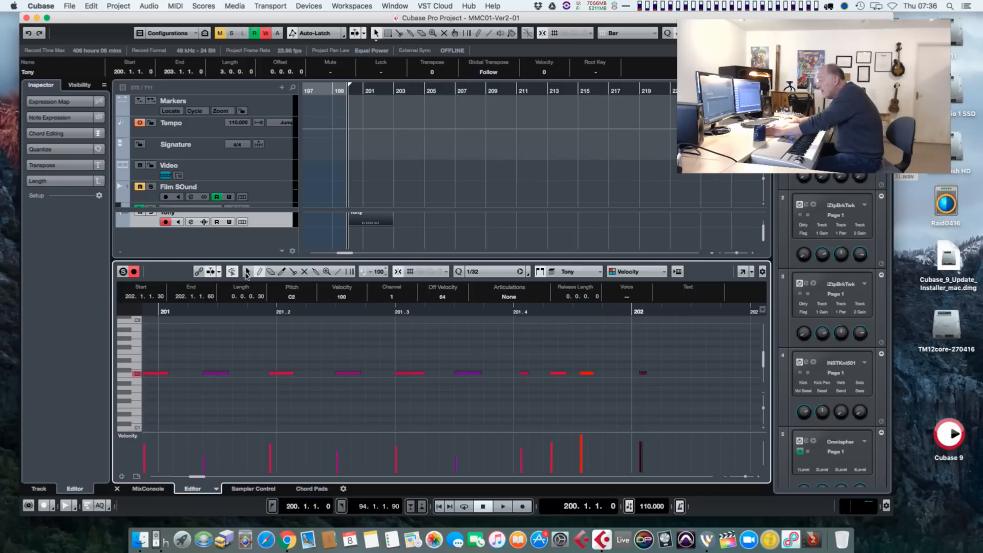
drag(675, 359, 518, 385)
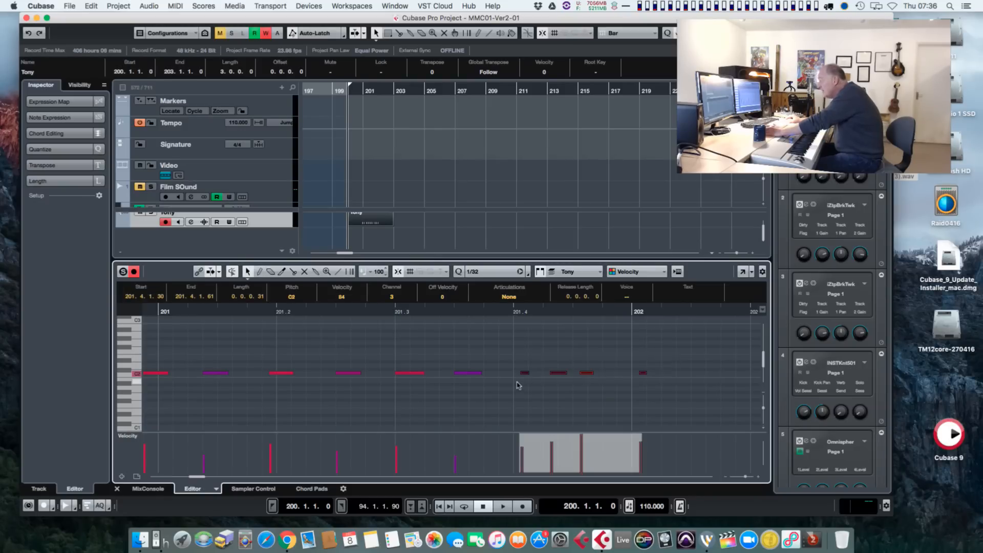
key(Delete)
- Draw five consecutive 1/32 notes from beat 201.4, rising through C2, D2, D#2 and E2, with the fifth moved up to F2
key(8)
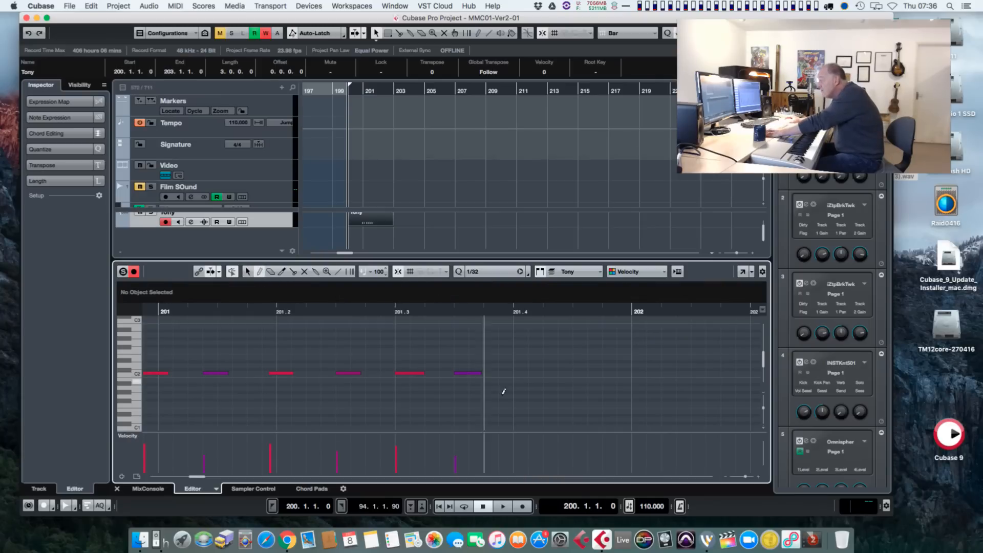
click(519, 373)
click(536, 366)
click(552, 363)
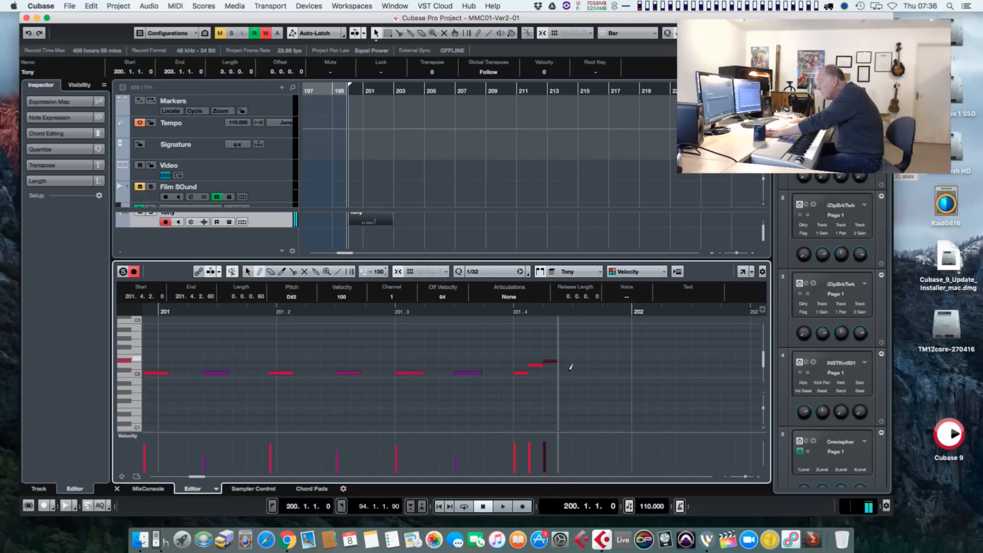
click(568, 359)
click(581, 358)
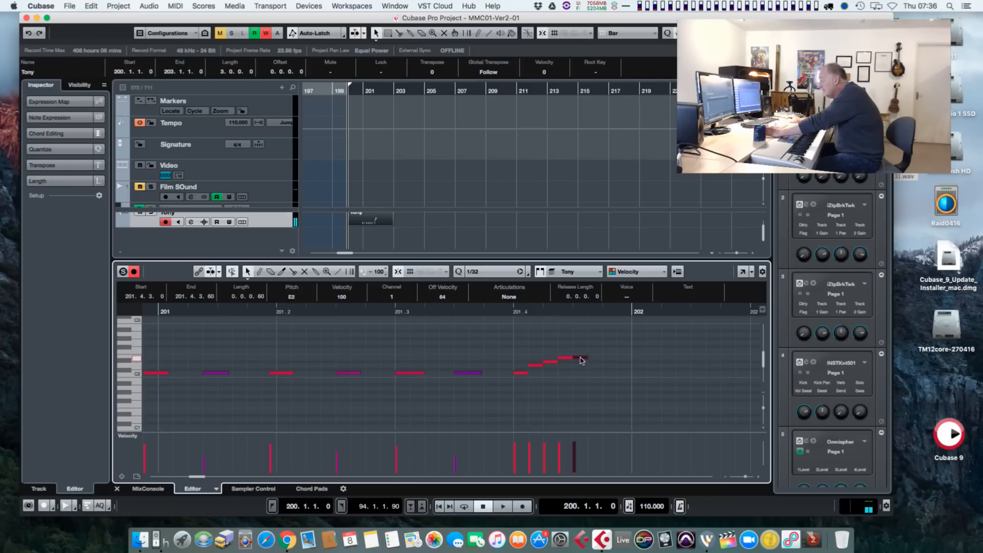
drag(581, 358, 591, 355)
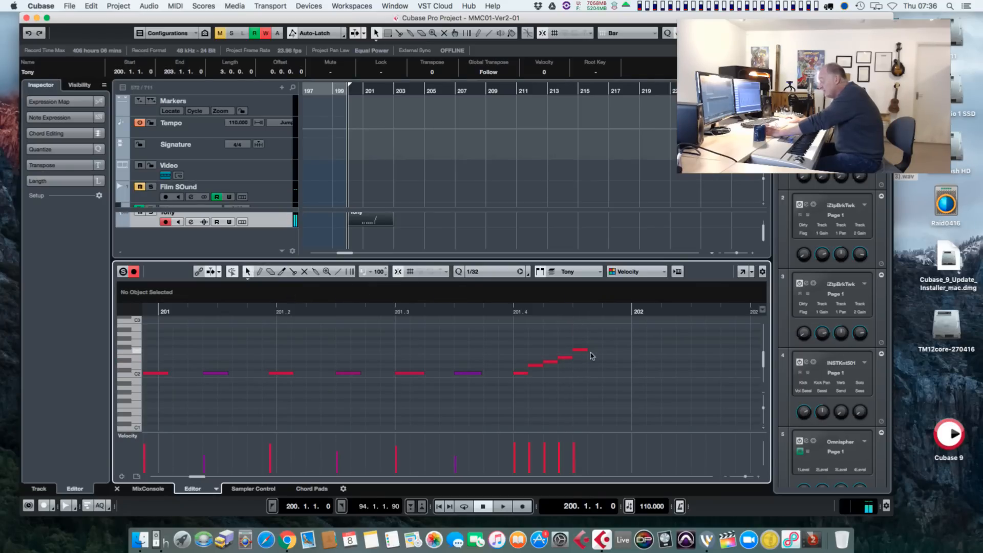
- Extend the rising run with F#2, G2 and G#2 notes up to bar 202 and play the part back
click(260, 272)
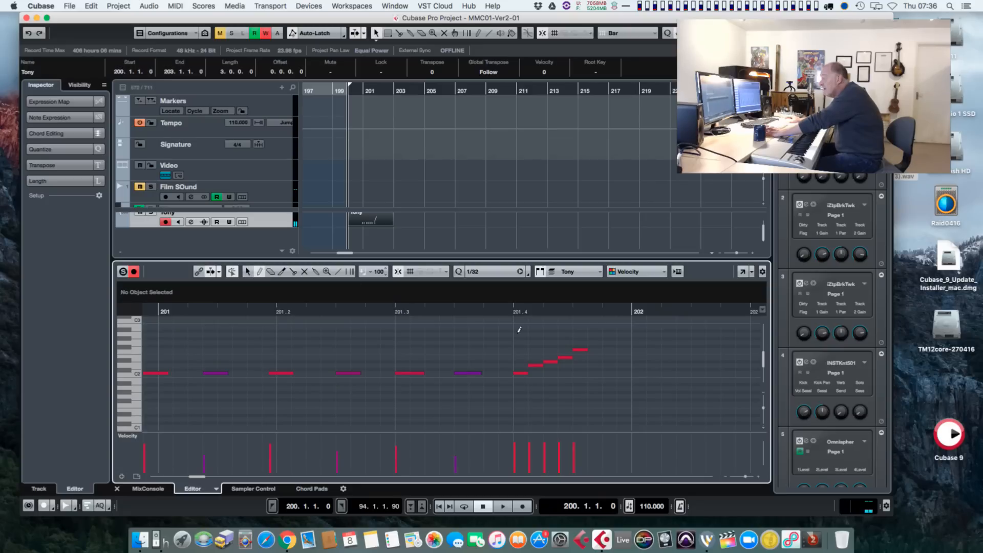
click(590, 347)
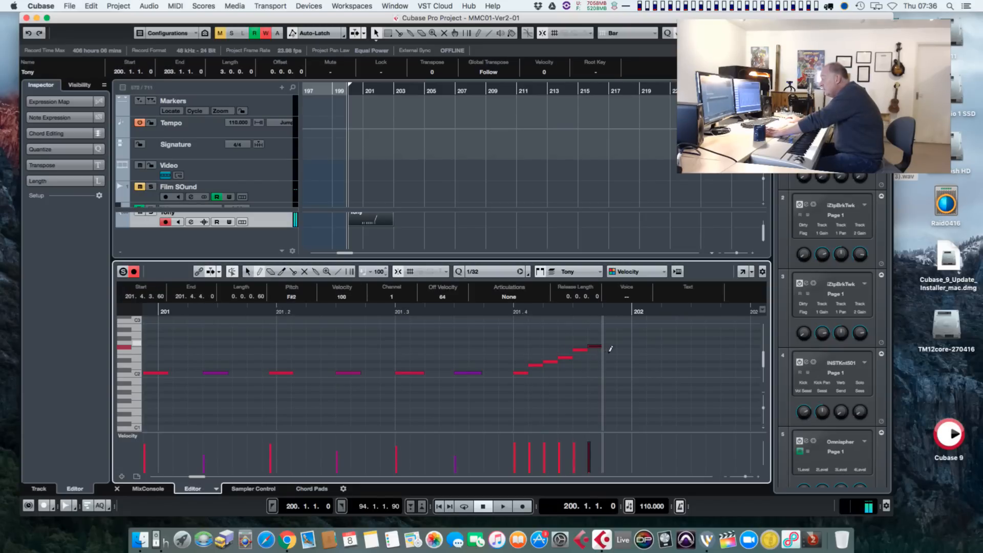
click(624, 342)
key(space)
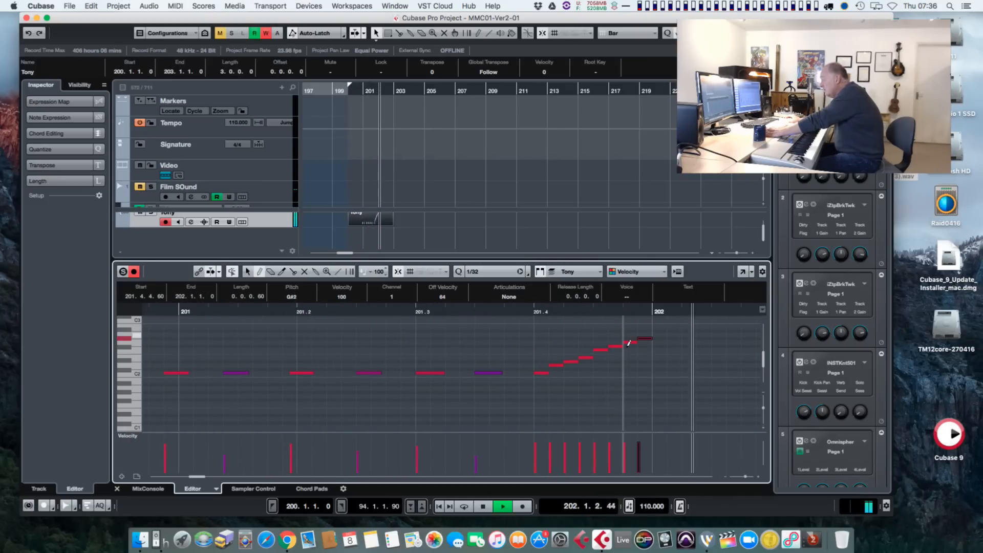
key(space)
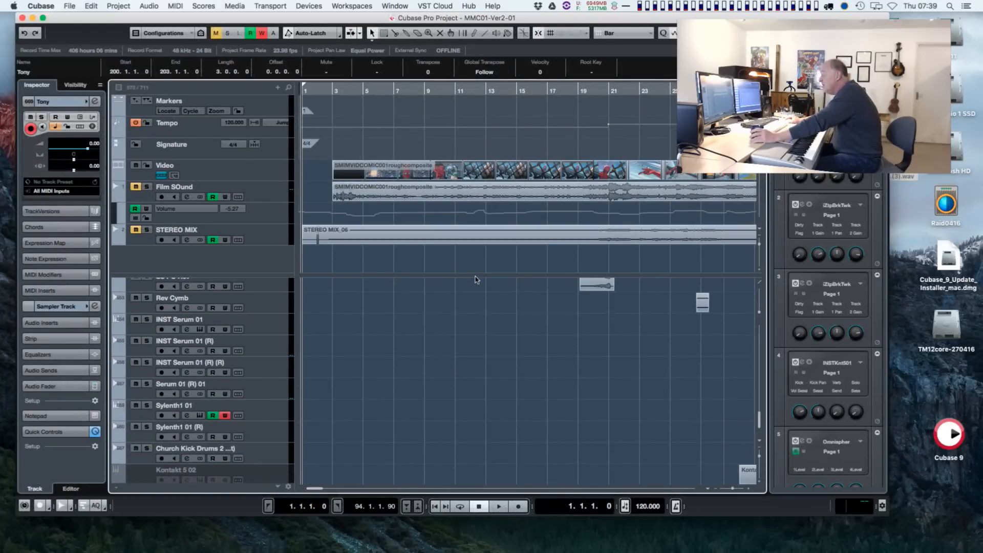
- Shrink the upper track list area, select the film's video event, and open Replace Audio in Video File
drag(476, 280, 453, 246)
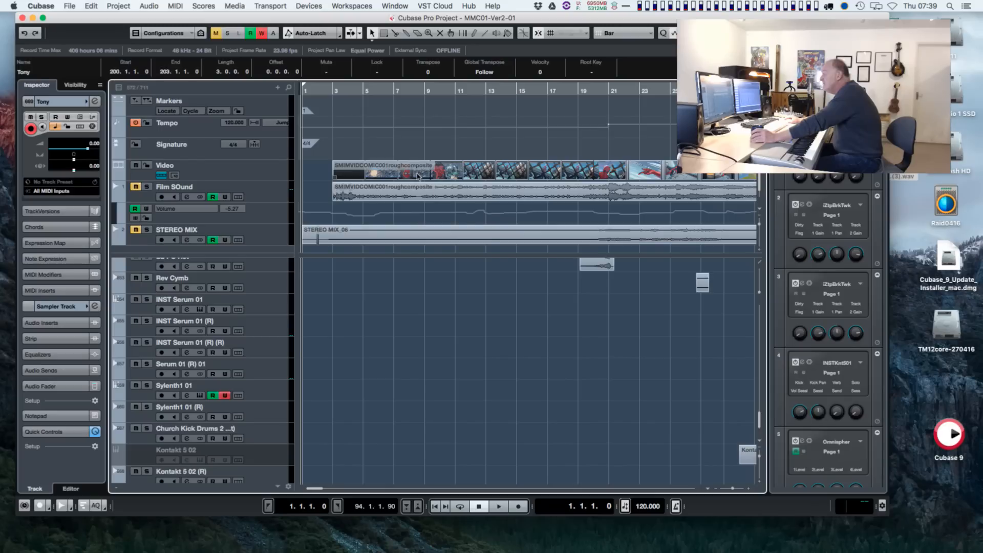
click(420, 174)
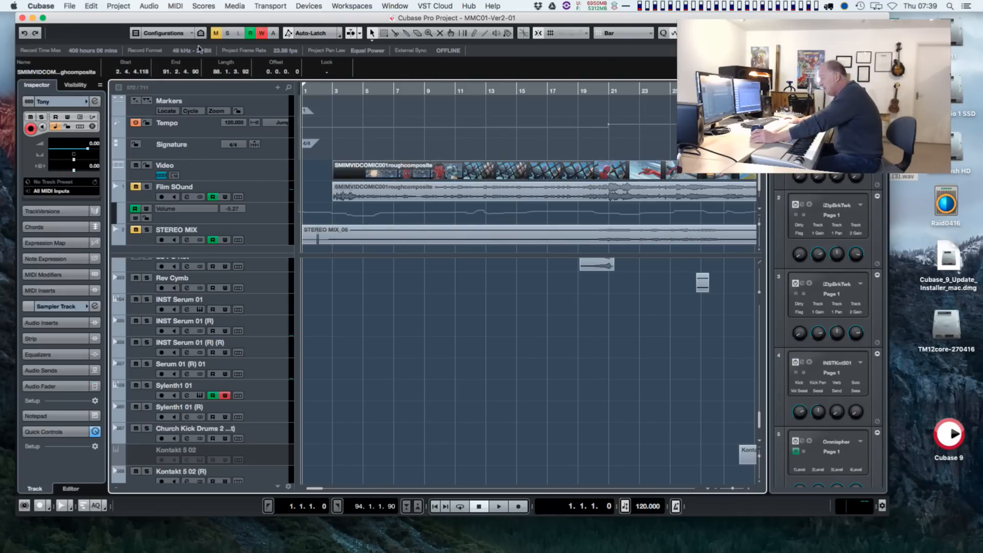
drag(485, 18, 487, 18)
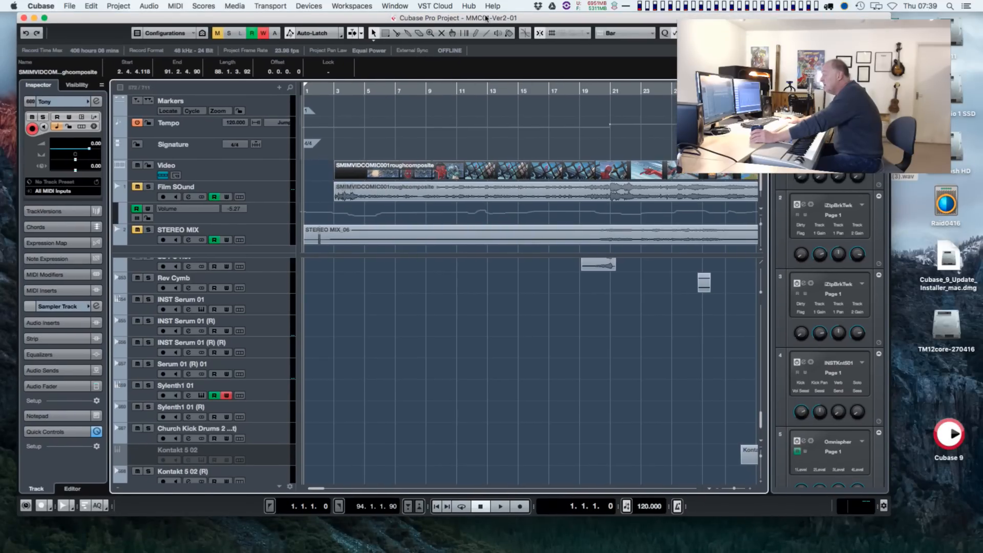
click(69, 6)
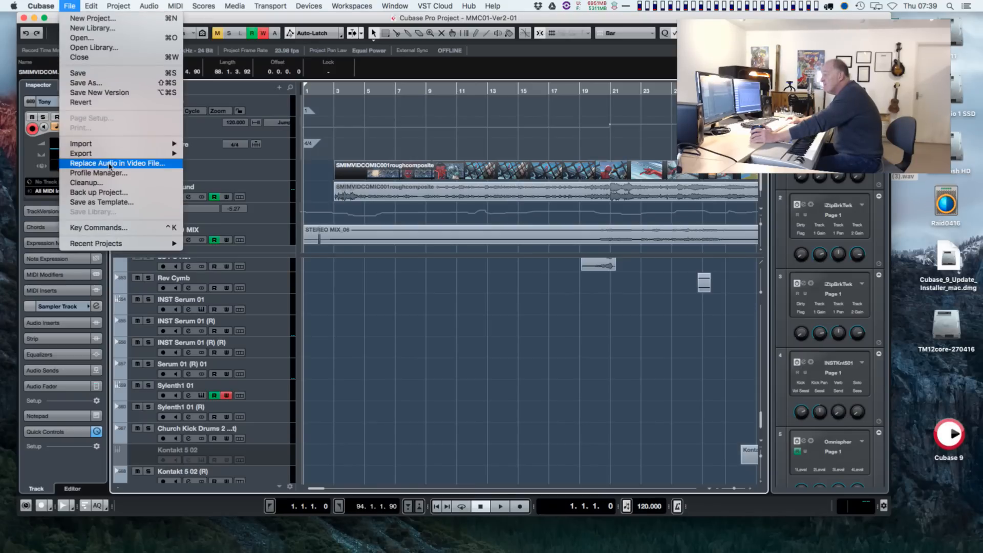
click(127, 167)
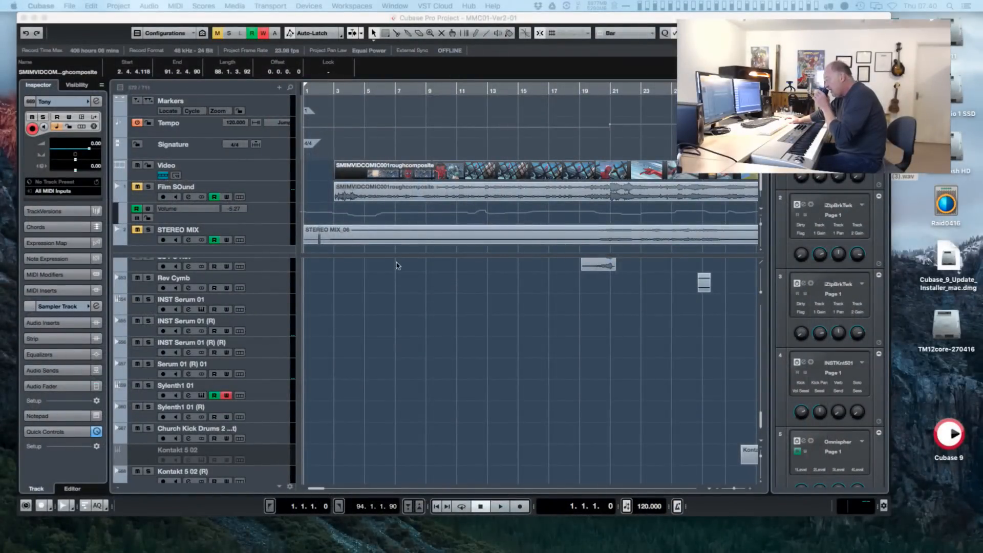
- Solo the four stem tracks, STEM A REC to STEM D REC
scroll(370, 286, down, 15)
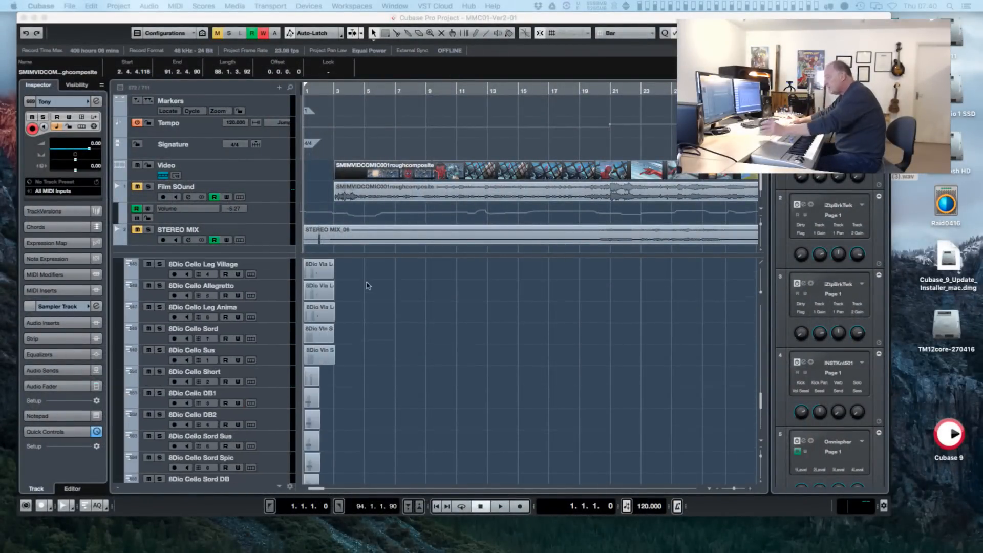
scroll(366, 283, up, 10)
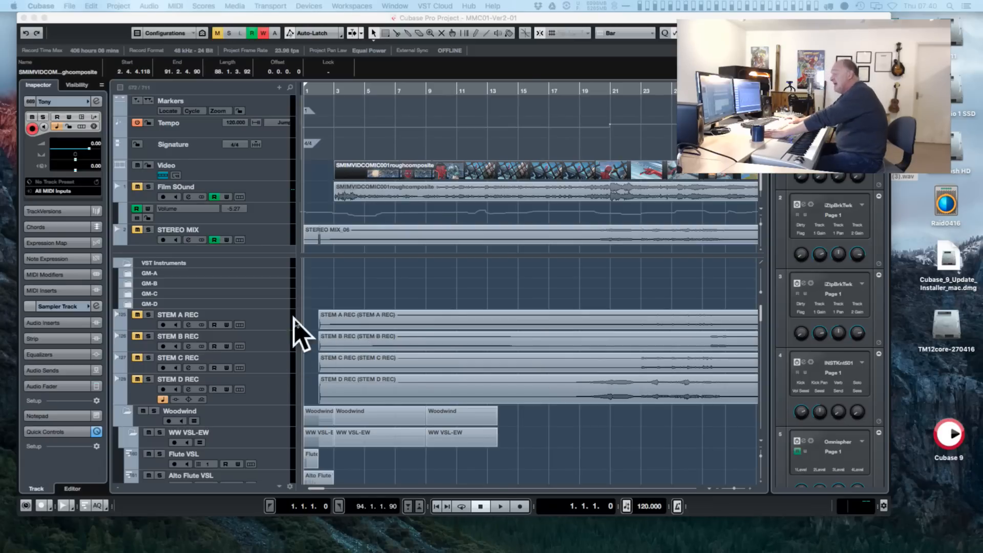
click(149, 315)
click(149, 337)
click(148, 358)
click(149, 380)
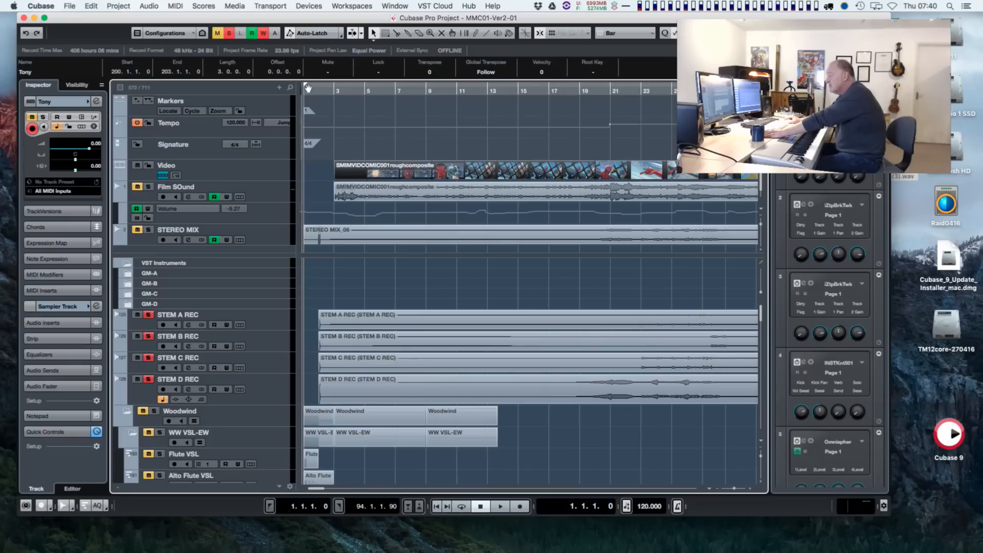
- Set the left locator to bar 3, move the project cursor there, and briefly play the soloed stems
drag(327, 89, 329, 90)
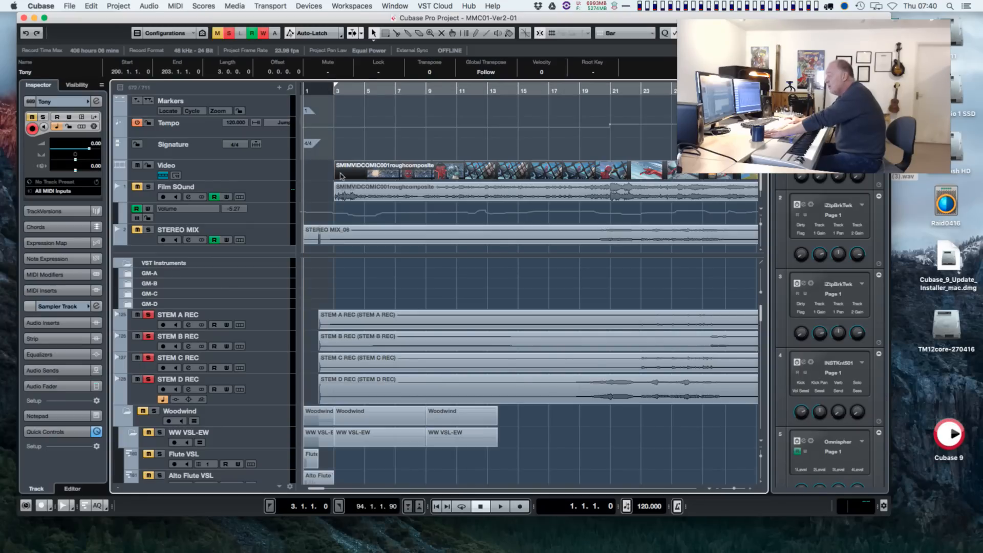
key(KP_1)
key(space)
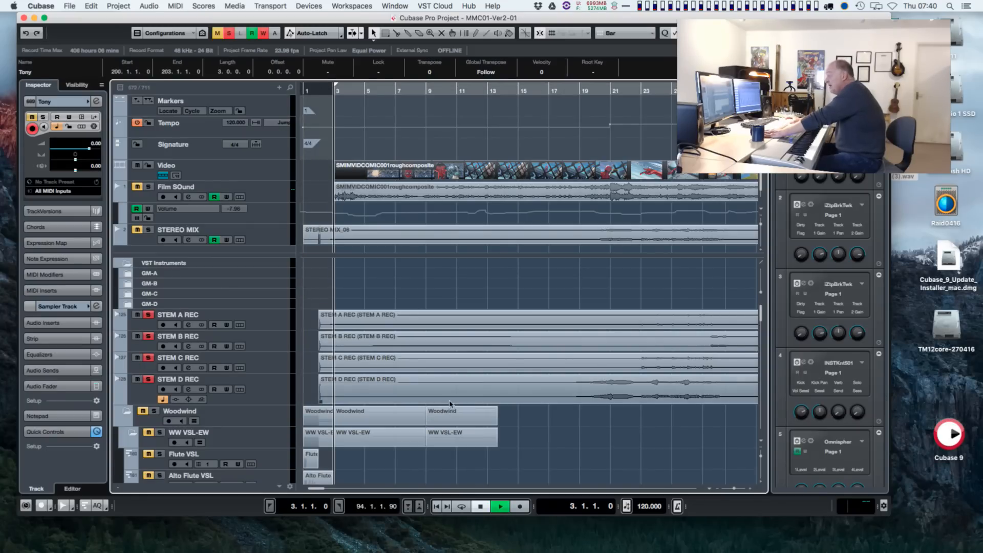
key(space)
- Select the four STEM REC audio events and fit their full length in the project view
click(399, 391)
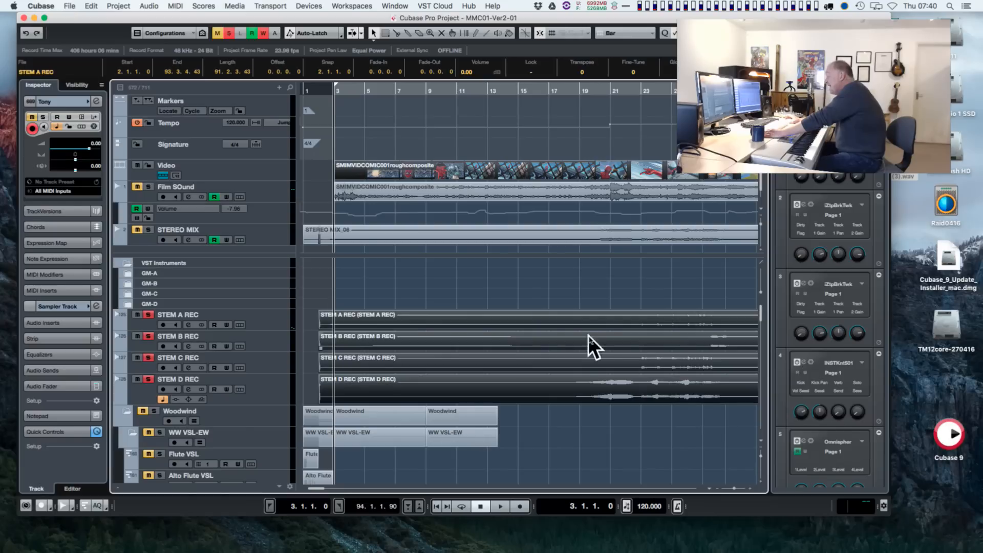
key(g)
key(g)
key(g)
key(g)
key(g)
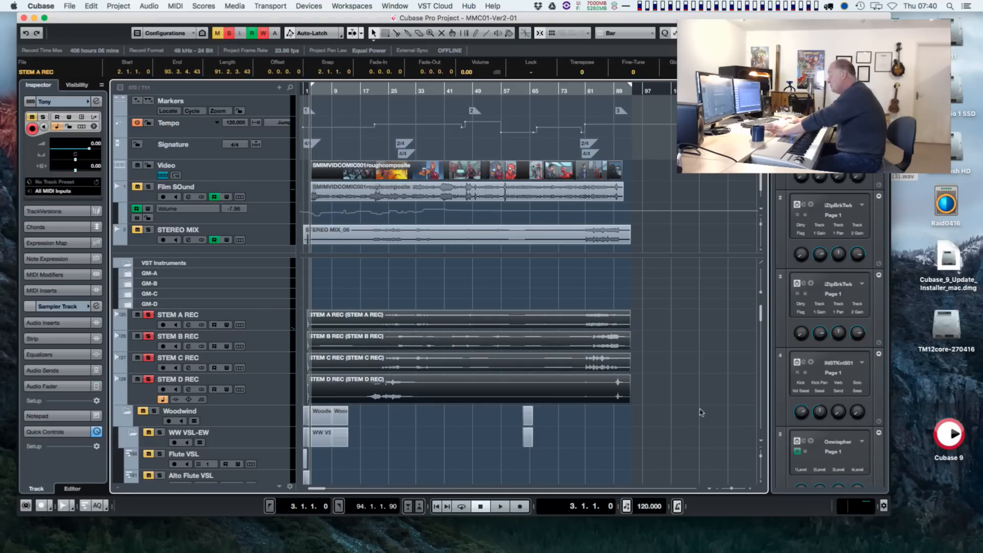
- Examine the recorded stem files in the Pool's Audio folder, with the Trash folder collapsed, and close the Pool
key(super+p)
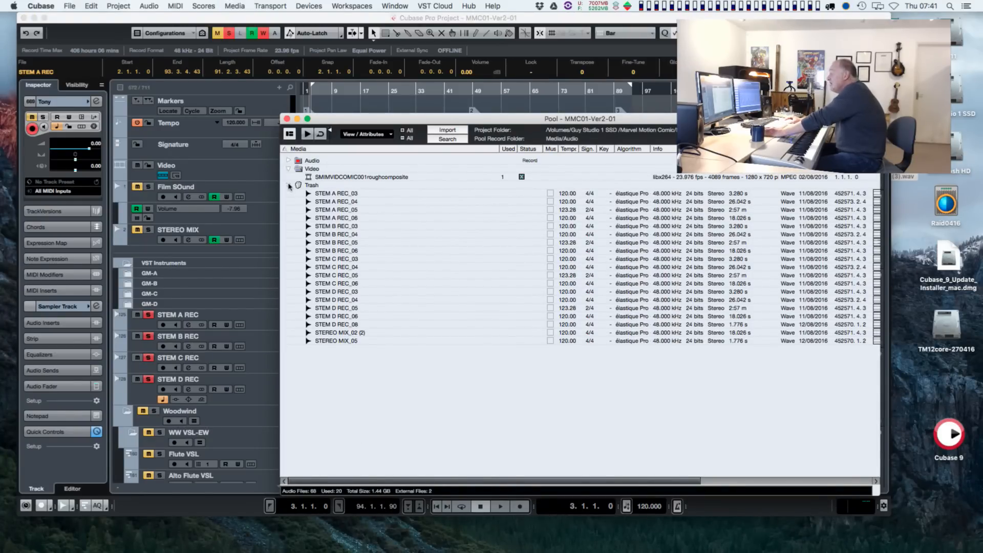
click(290, 185)
click(289, 161)
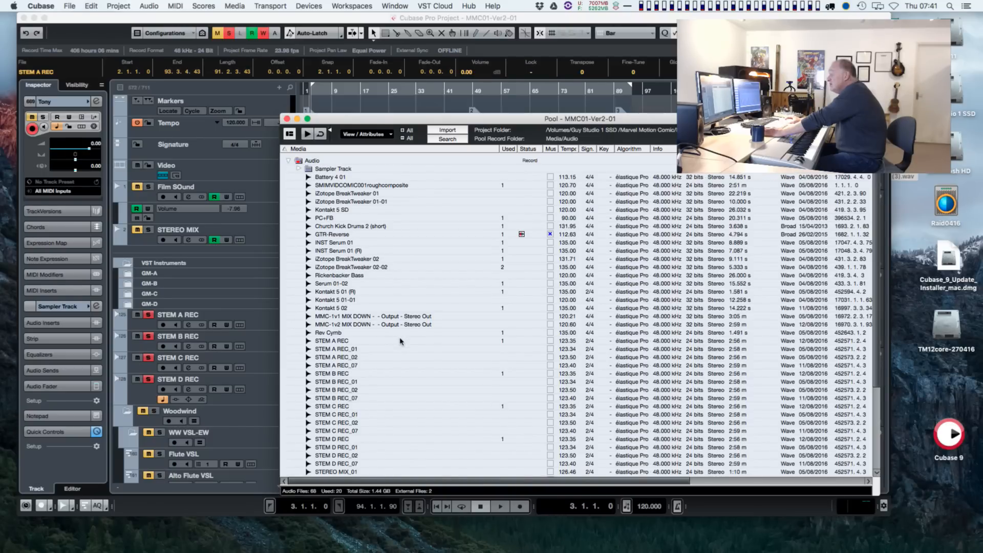
scroll(401, 342, down, 5)
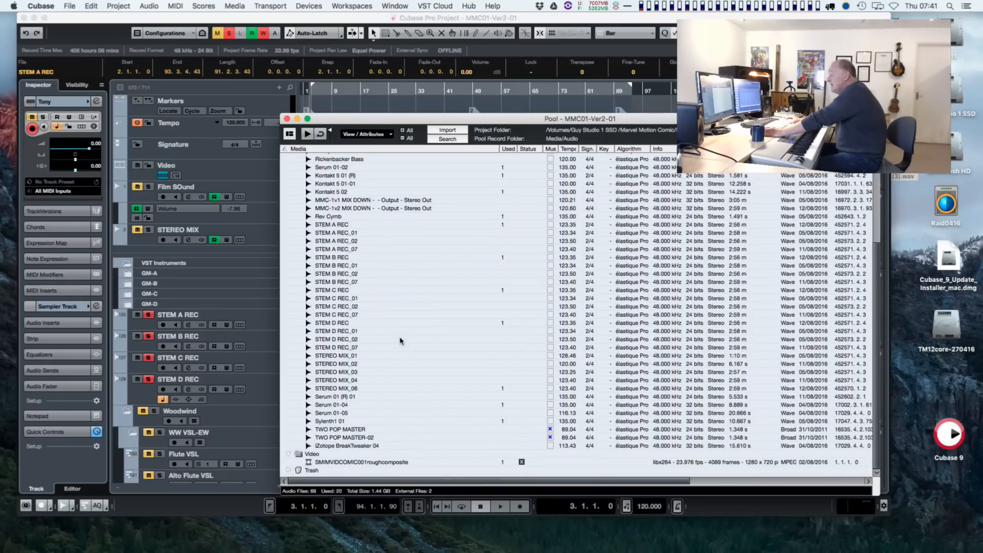
click(288, 119)
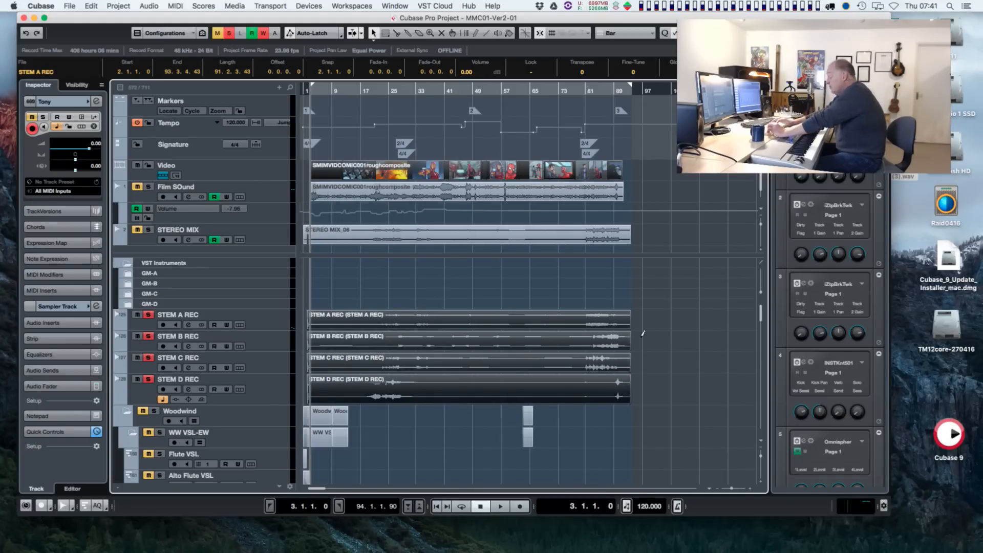
- Bounce the selected stem events to new audio files, replacing the original events in the project
key(alt+b)
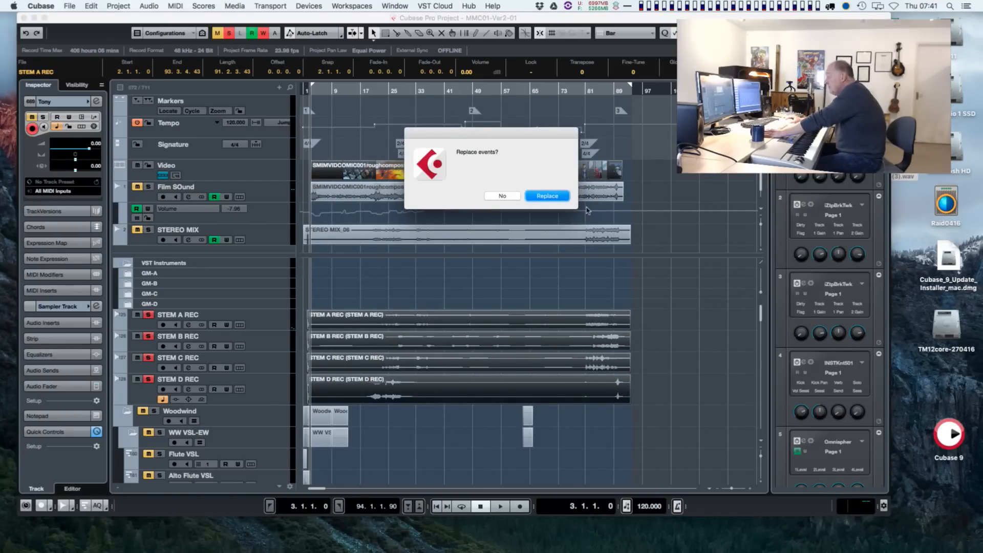
click(538, 199)
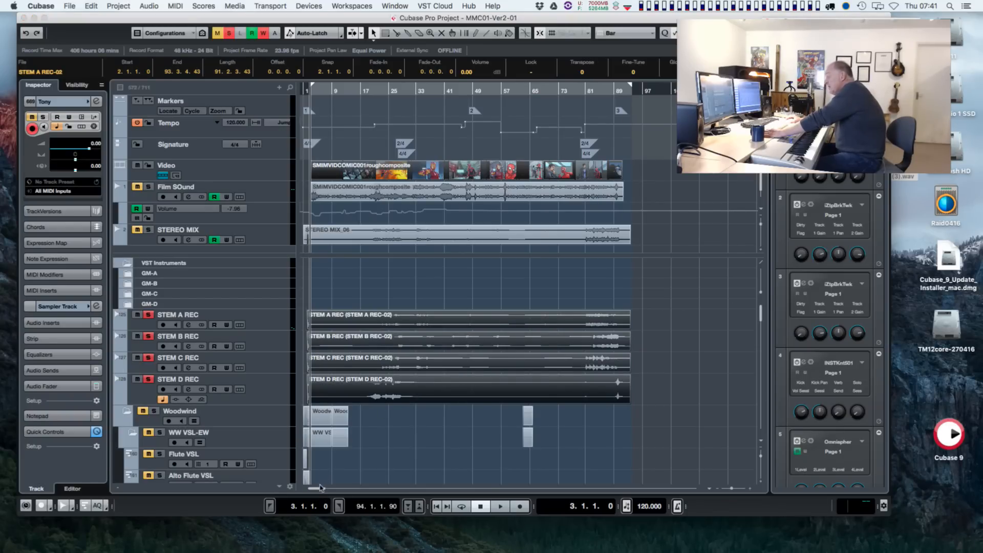
click(302, 490)
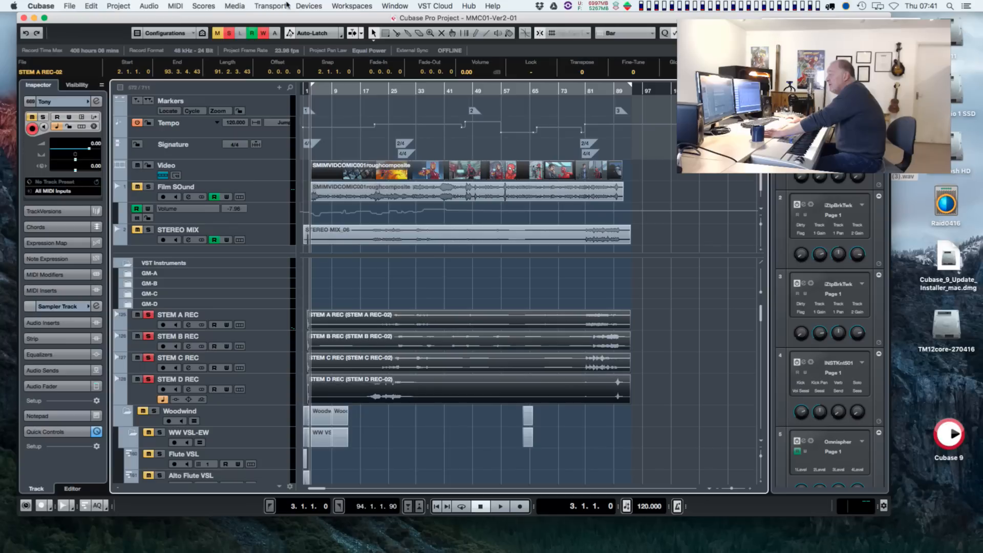
- Inspect the available send destinations for the iZotope BreakTweaker channel in the MixConsole, leave the send unassigned, and close the mixer
click(309, 5)
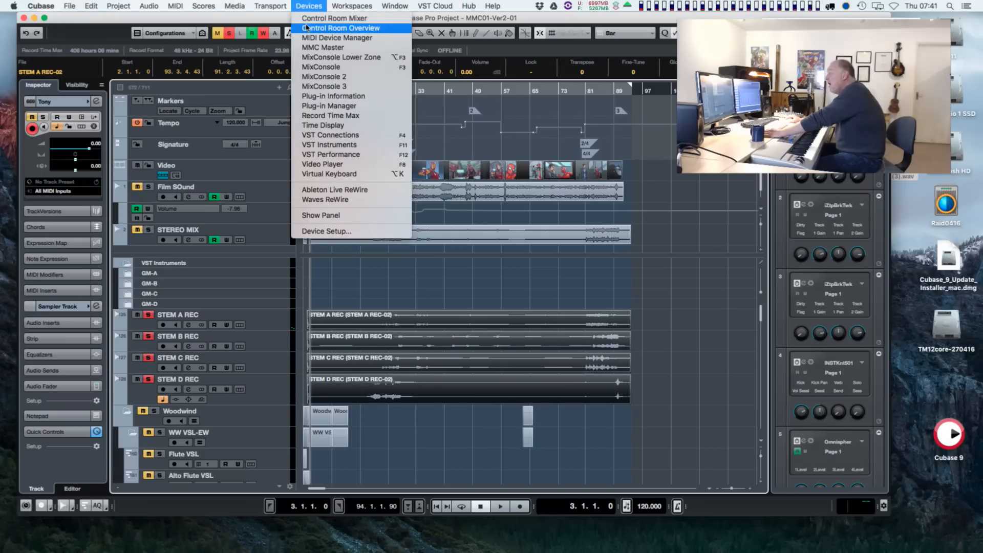
click(325, 68)
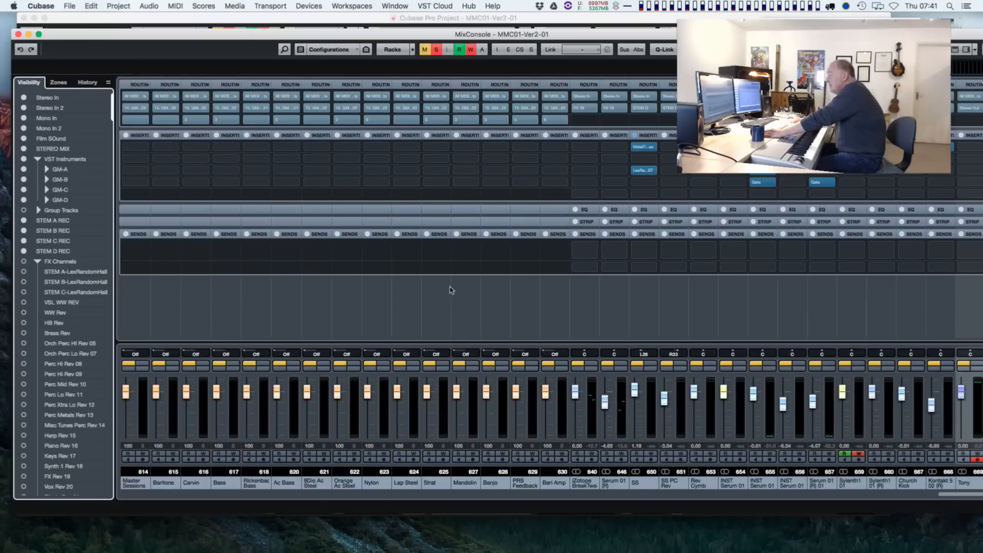
click(593, 252)
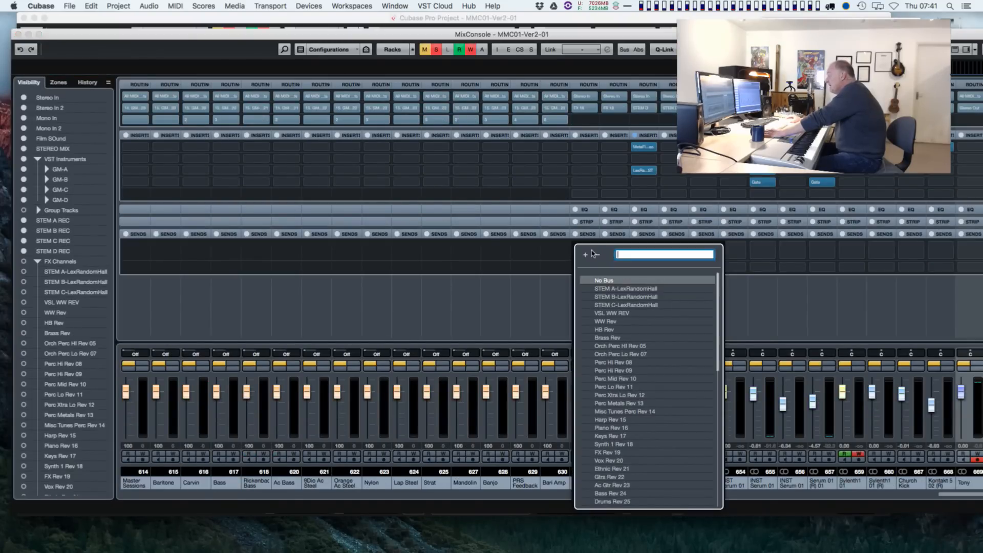
click(557, 251)
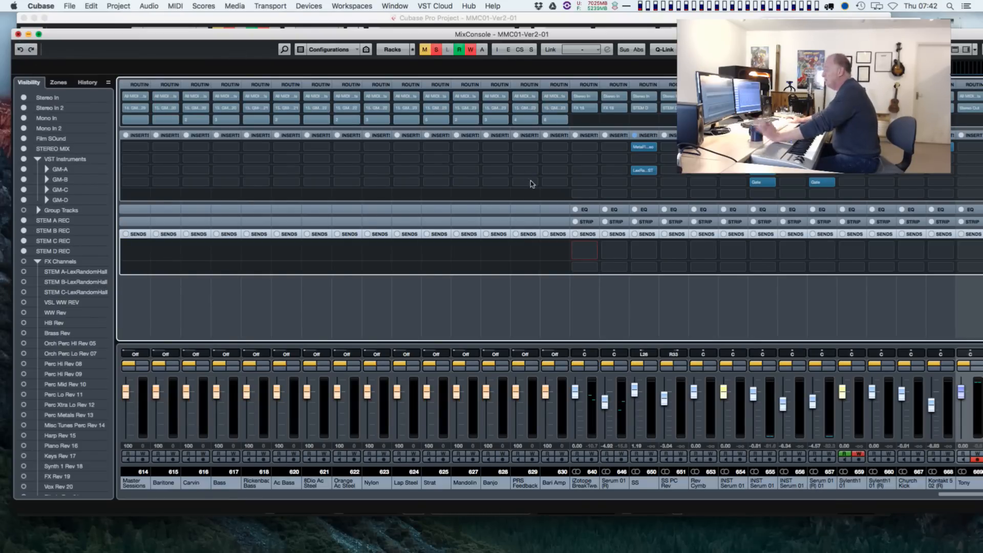
key(F3)
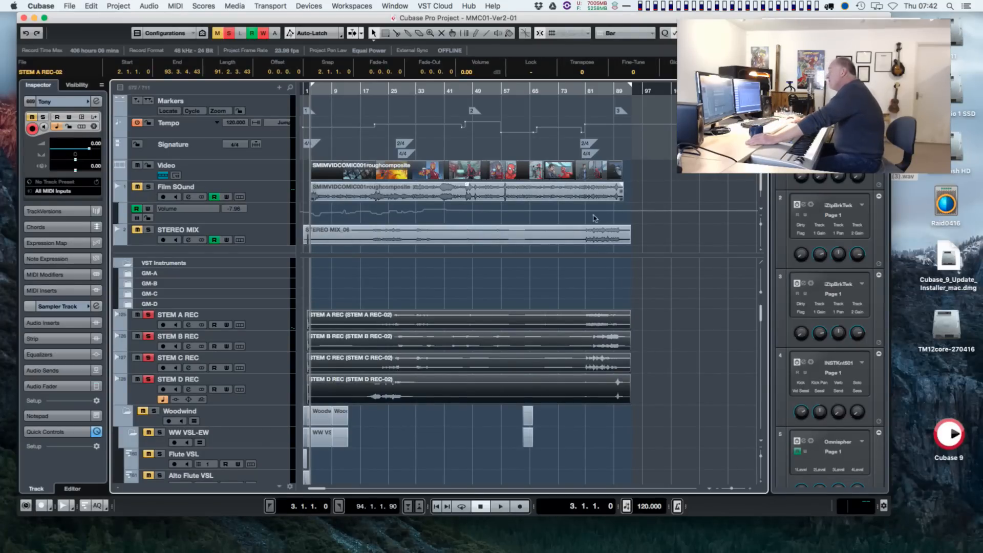